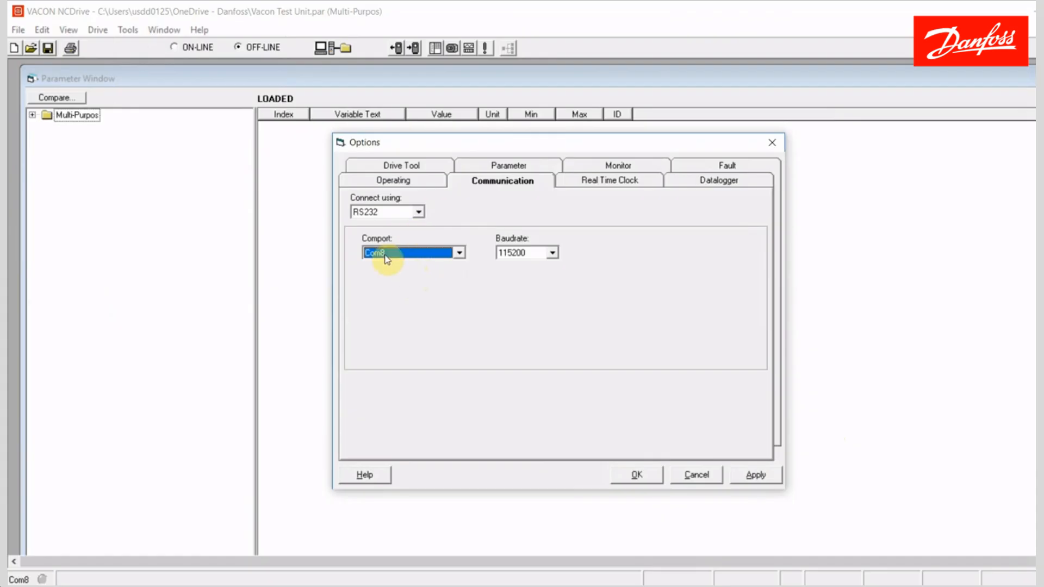
# Step: Set the RS232 communication baud rate to 115200 and apply the communication options
pyautogui.click(551, 253)
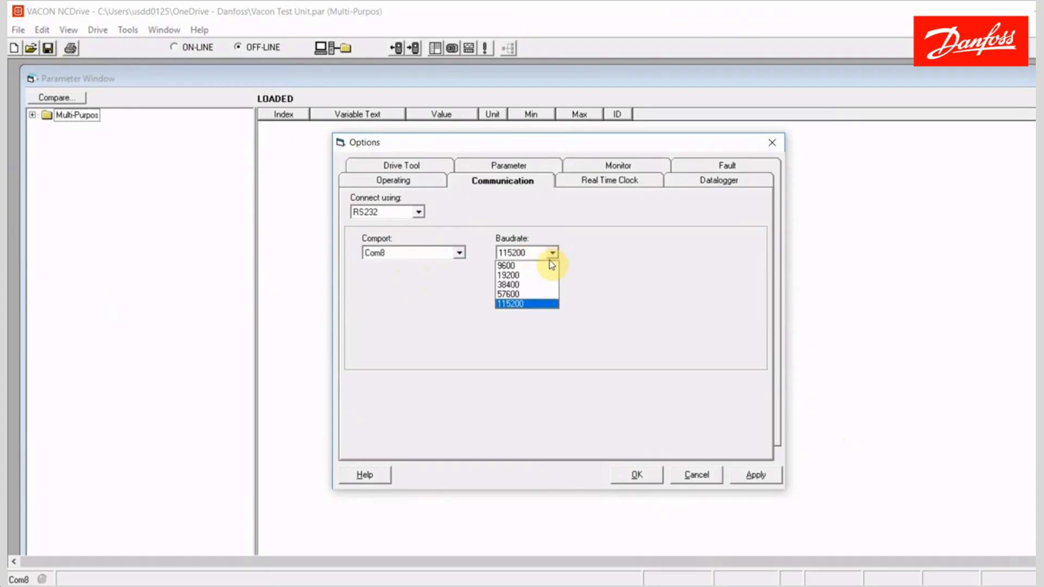
pyautogui.click(541, 304)
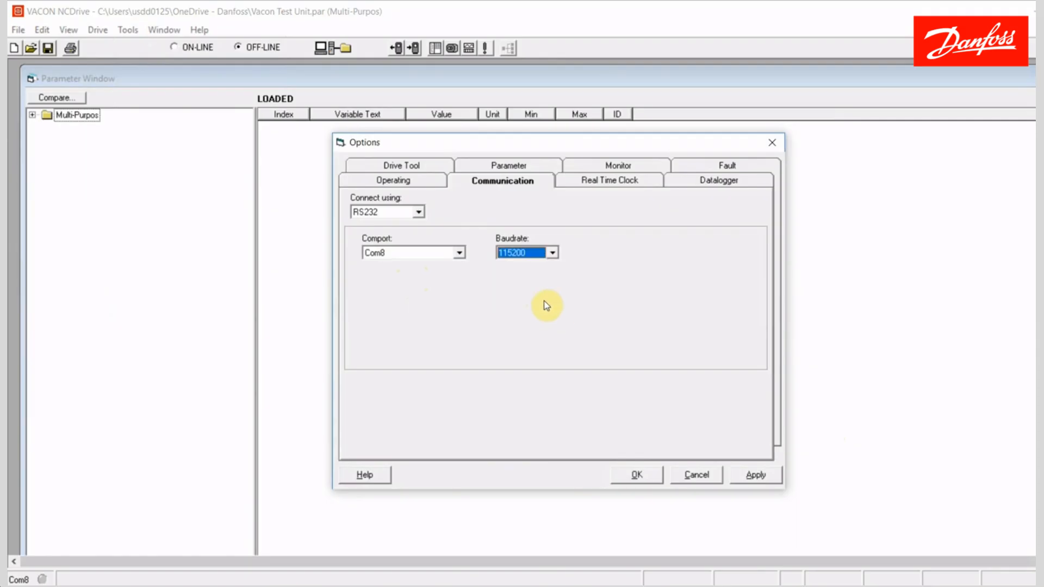
pyautogui.click(752, 475)
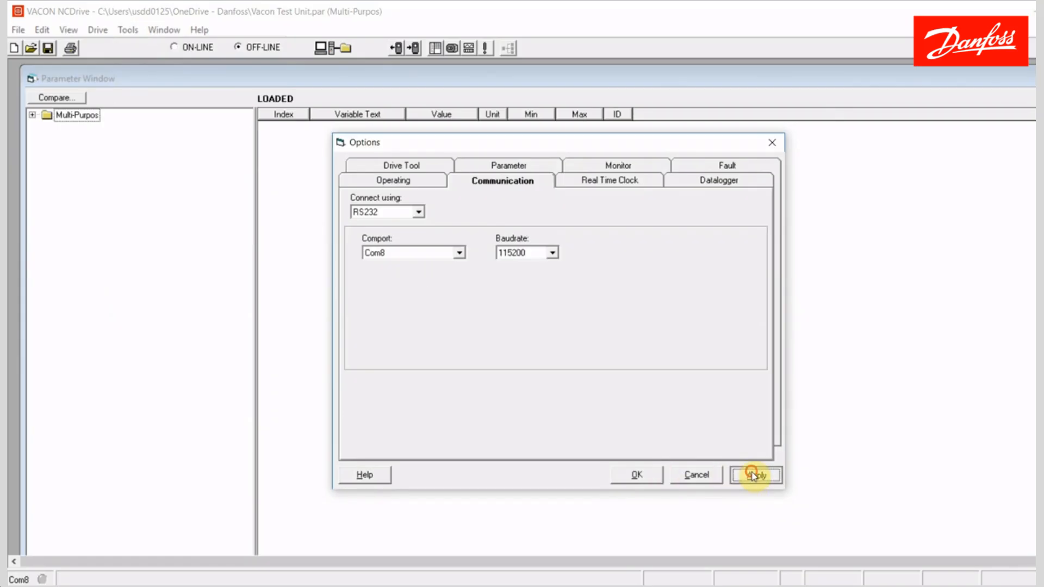
pyautogui.click(640, 475)
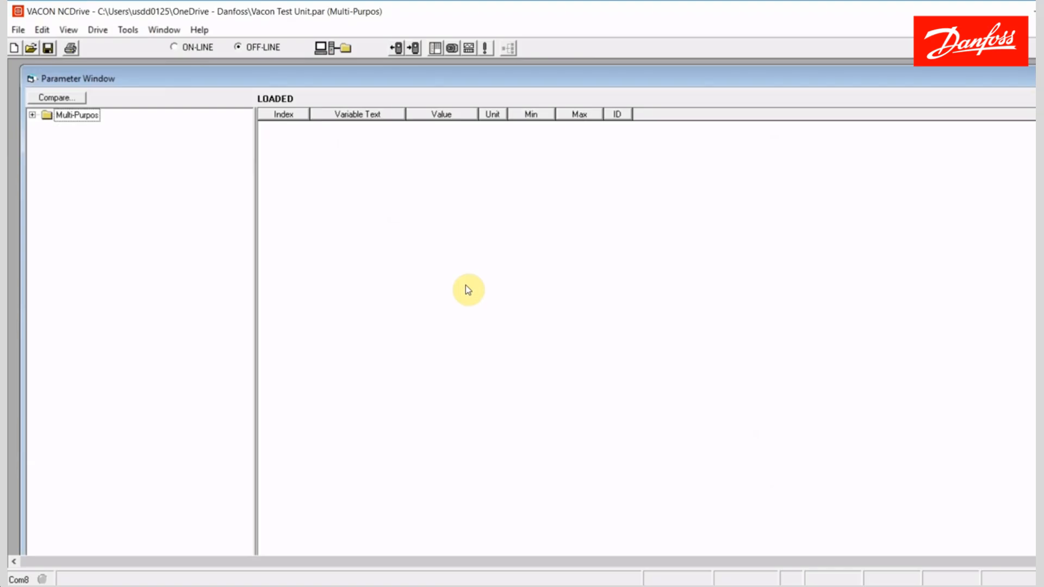
# Step: Switch to on-line mode without saving the parametrization changes, and collapse the Main Menu folder
pyautogui.click(194, 48)
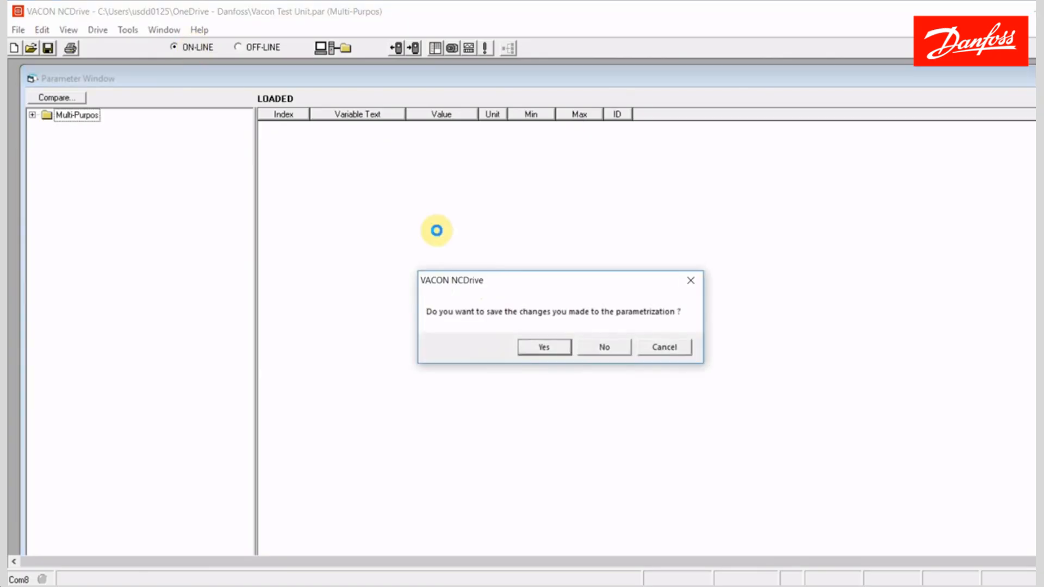
pyautogui.click(612, 347)
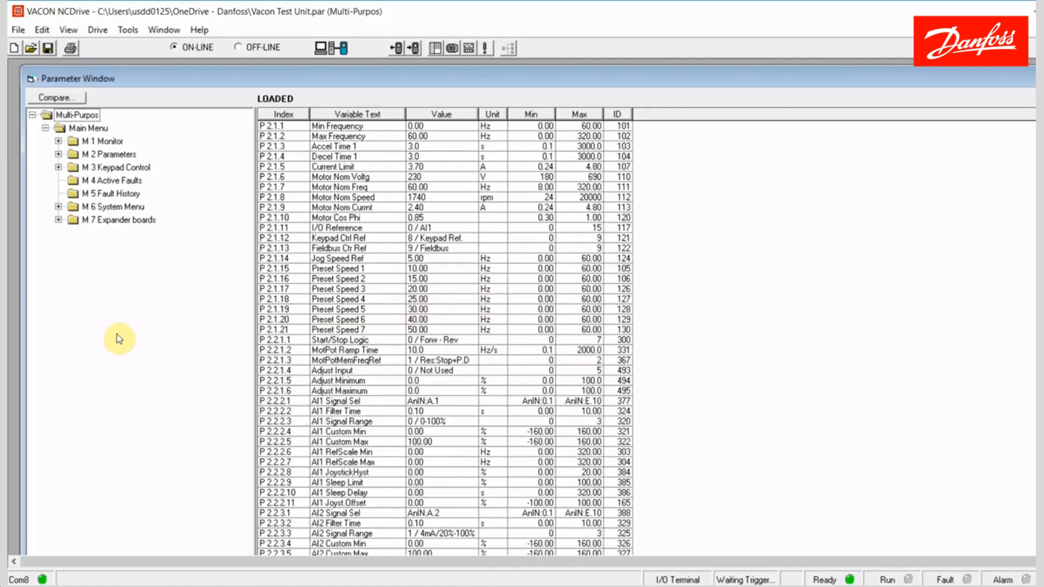
pyautogui.click(45, 130)
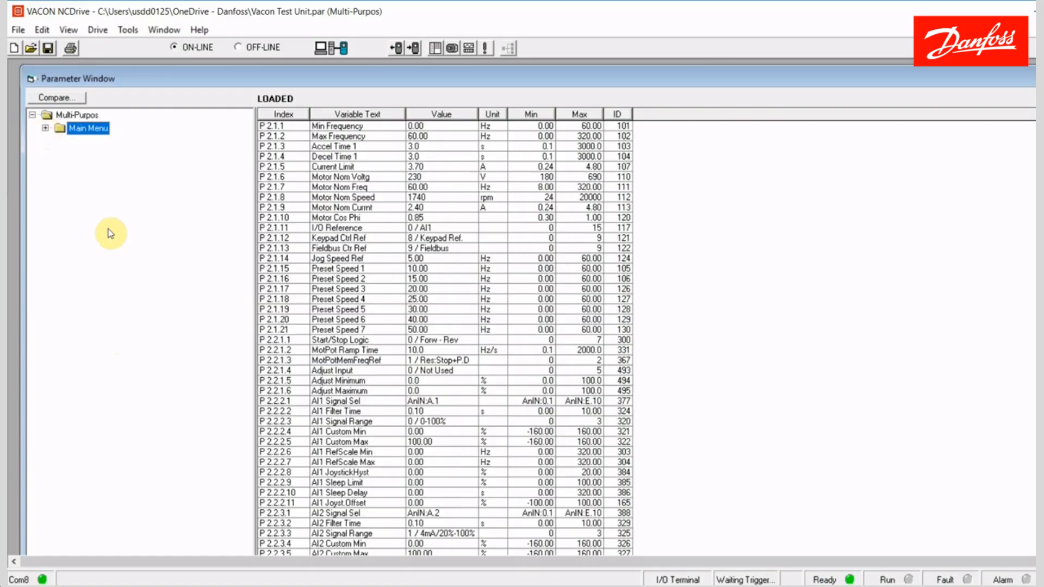
# Step: Change the frequency converter's application to PID-Control and upload its parameters
pyautogui.click(93, 31)
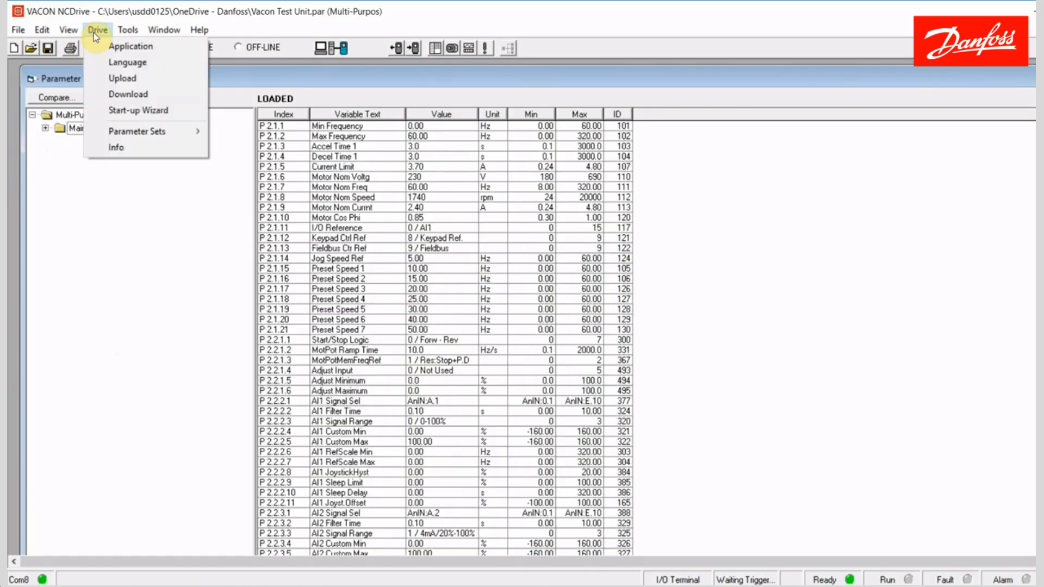
pyautogui.click(168, 50)
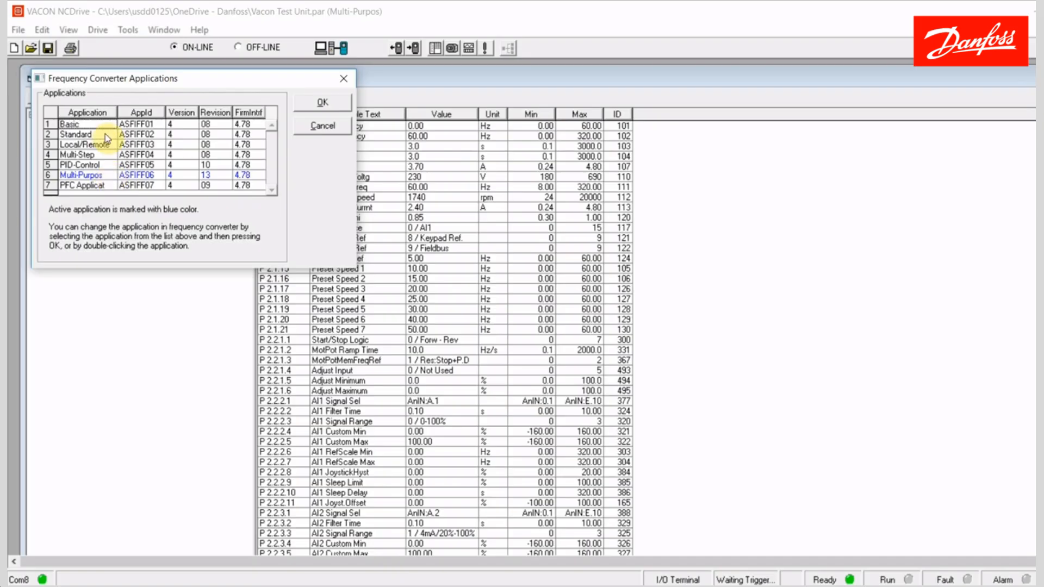
pyautogui.click(97, 165)
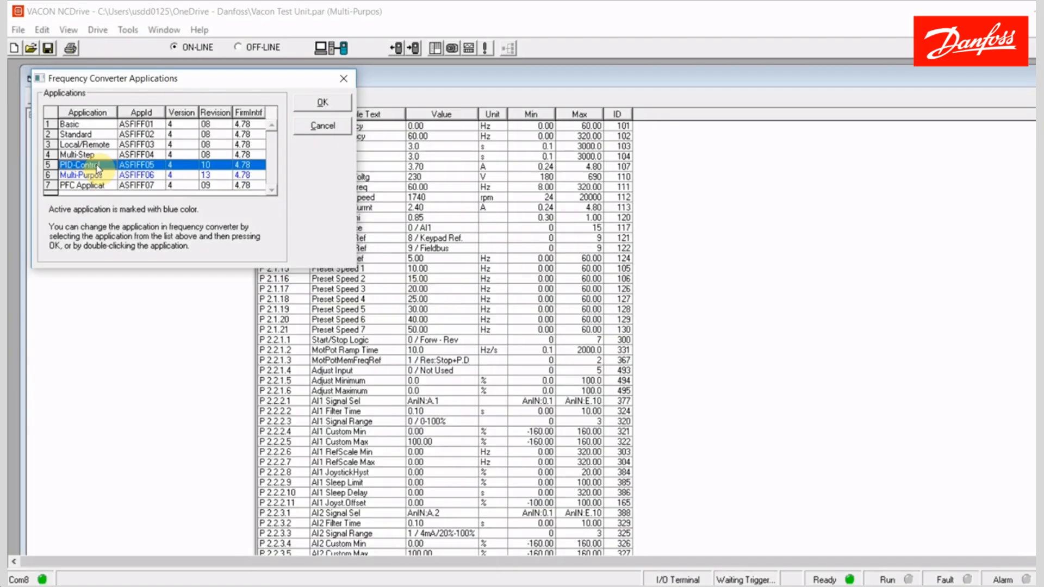
pyautogui.click(321, 101)
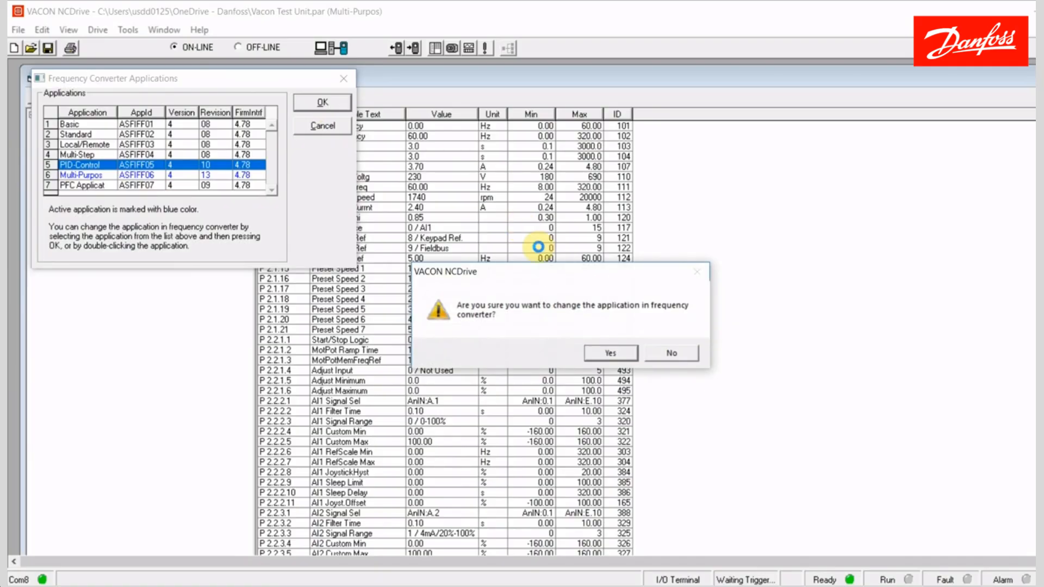
pyautogui.click(611, 353)
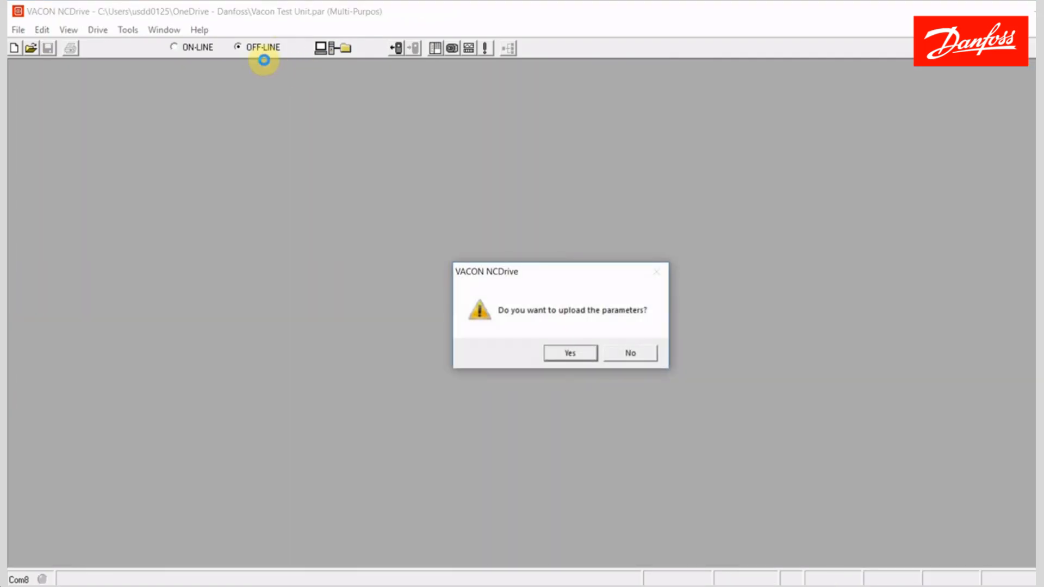
pyautogui.click(568, 355)
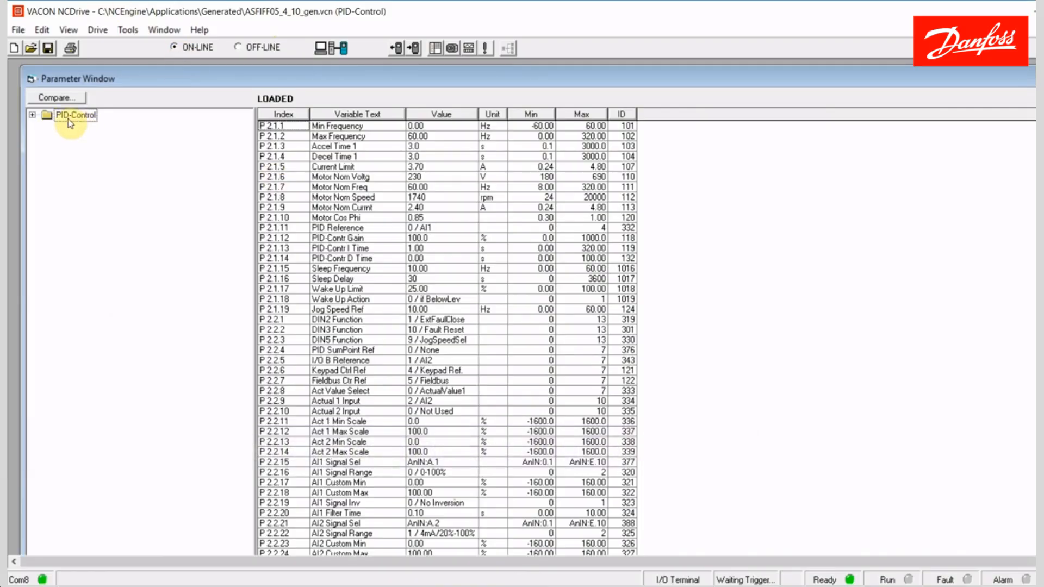
# Step: Expand the PID-Control tree through M 2 Parameters to G 2.1 BASIC PARAMETERS and select P 2.1.1 Min Frequency
pyautogui.click(33, 116)
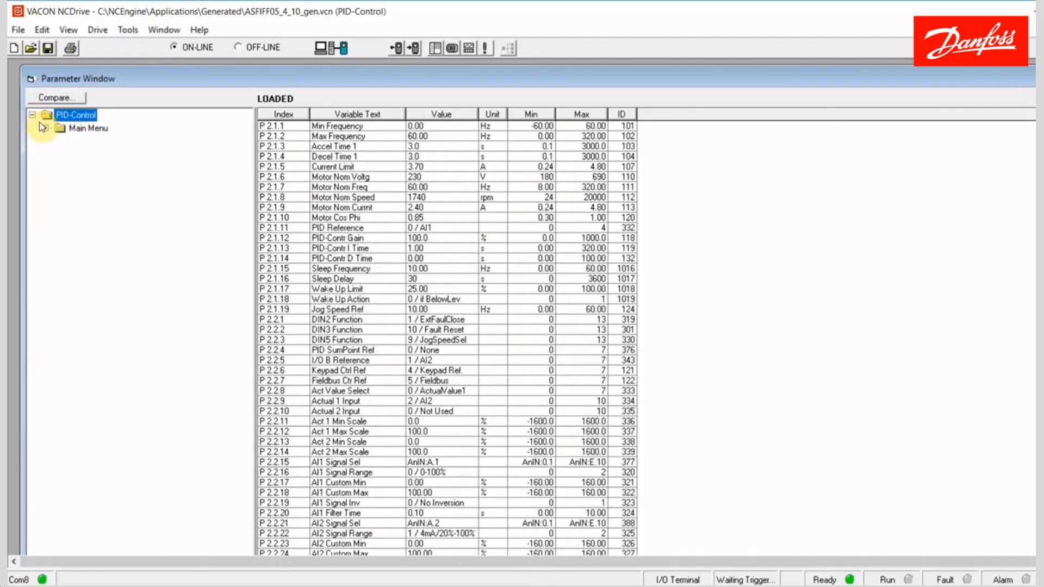
pyautogui.click(46, 129)
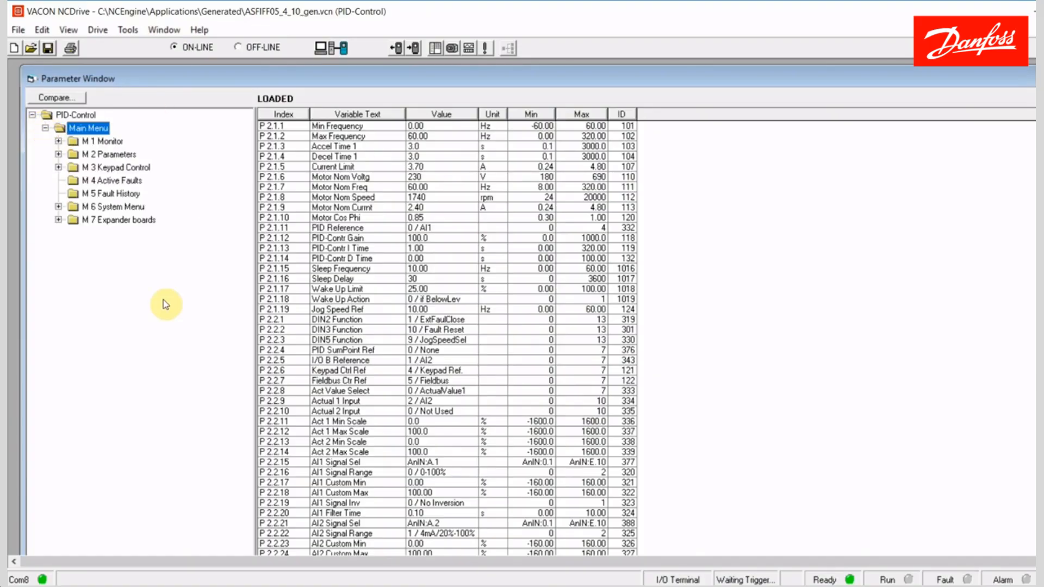
pyautogui.click(58, 156)
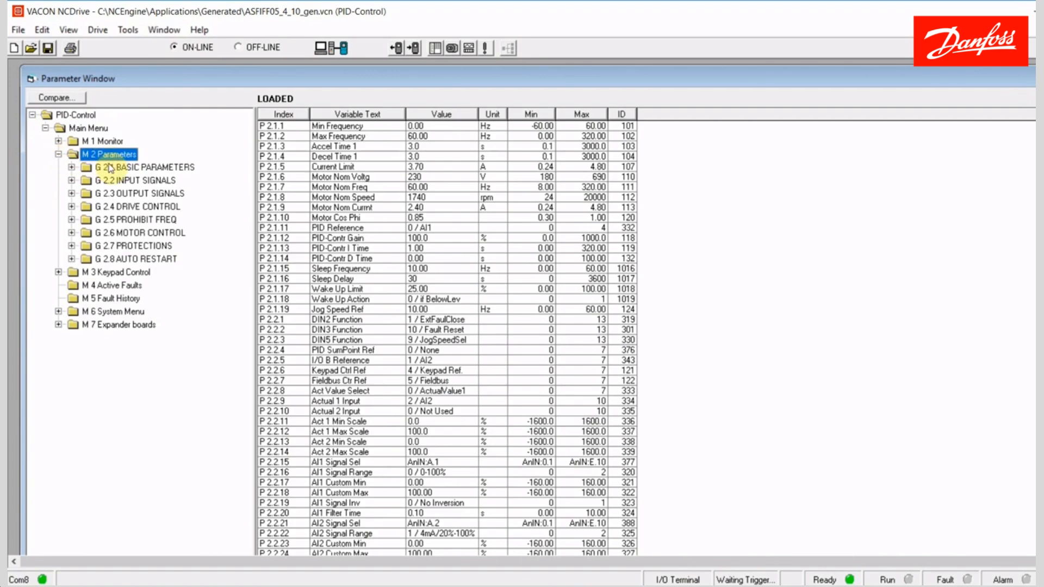
pyautogui.click(71, 167)
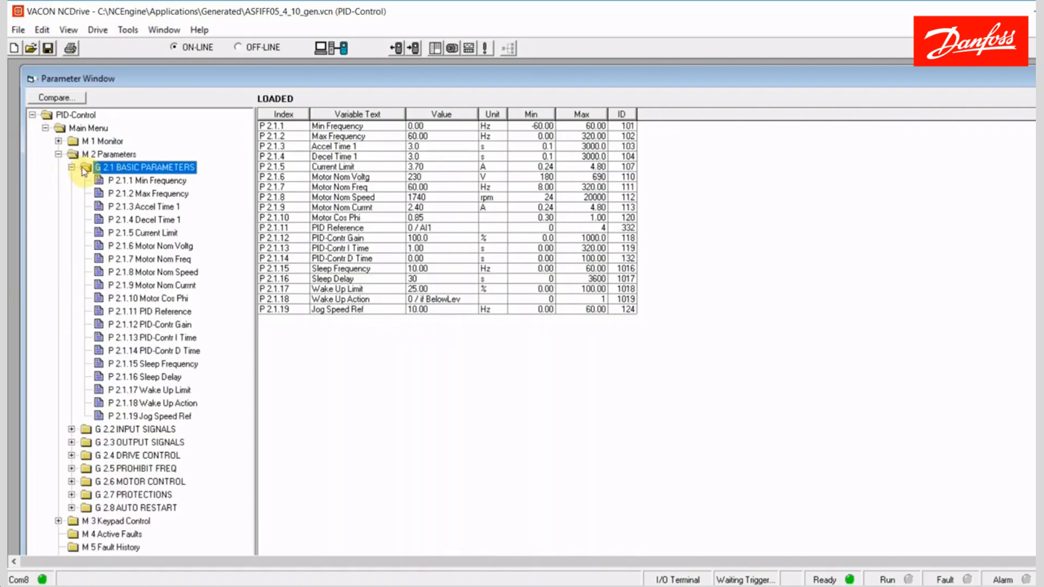
pyautogui.click(126, 183)
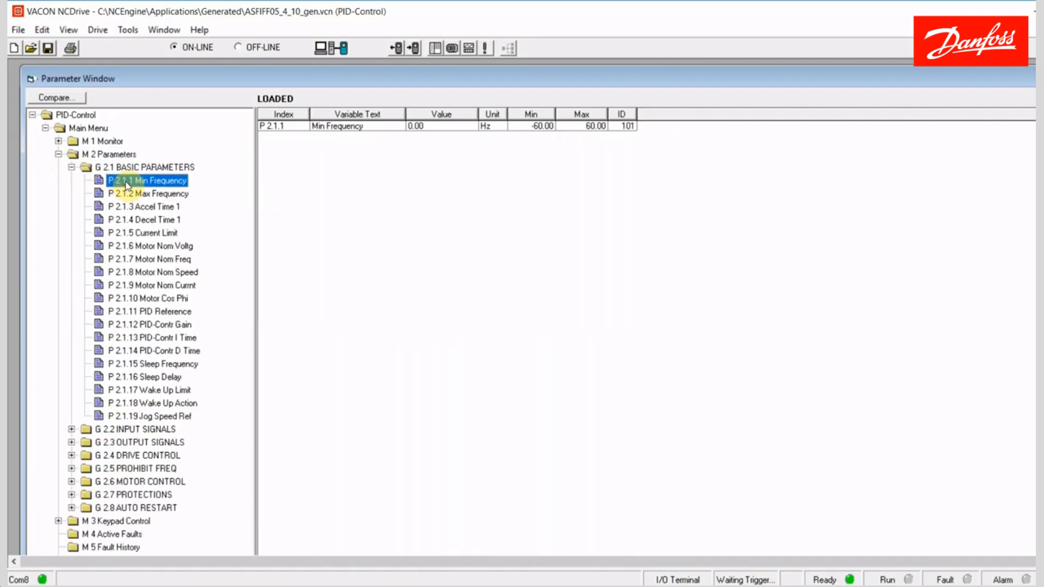
# Step: Set the Min Frequency parameter to 20 Hz and collapse the G 2.1 BASIC PARAMETERS group
pyautogui.doubleClick(434, 128)
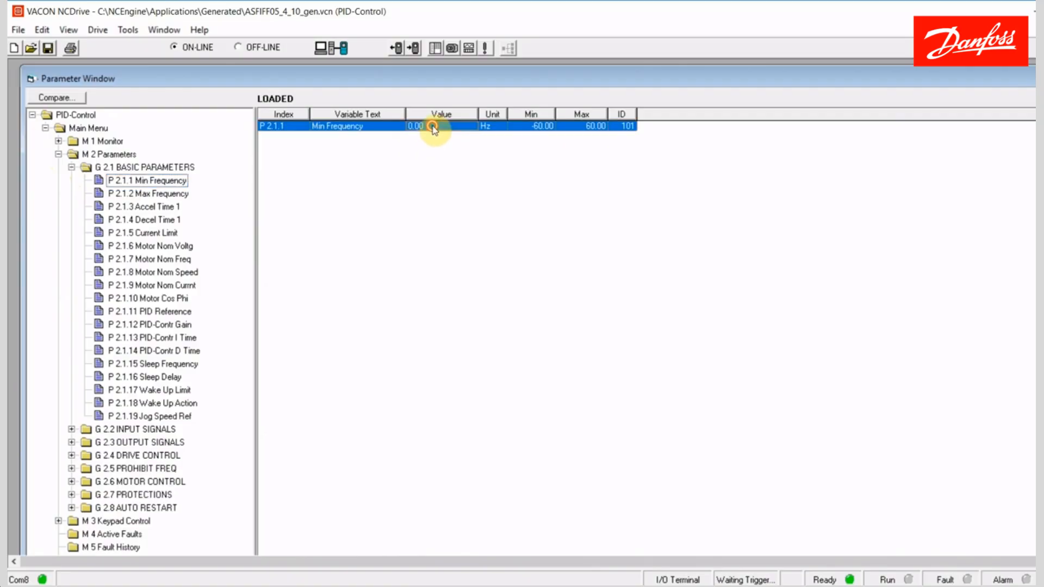
pyautogui.press('BackSpace')
pyautogui.press('BackSpace')
pyautogui.press('BackSpace')
pyautogui.press('BackSpace')
pyautogui.write('20')
pyautogui.press('Return')
pyautogui.click(71, 168)
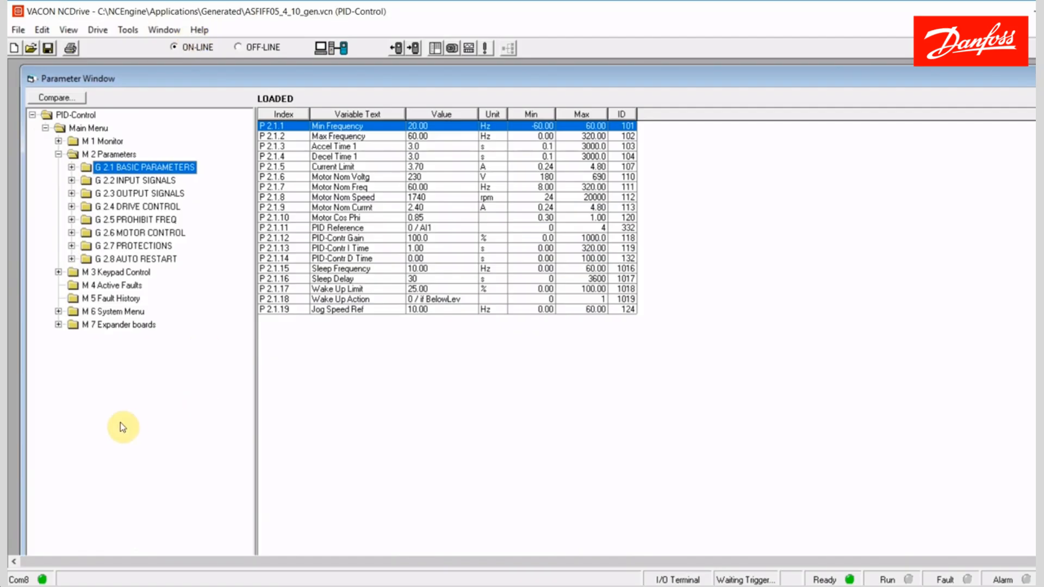
# Step: Save the parameter set as a new parameter file named Vacon Test Drive
pyautogui.click(20, 31)
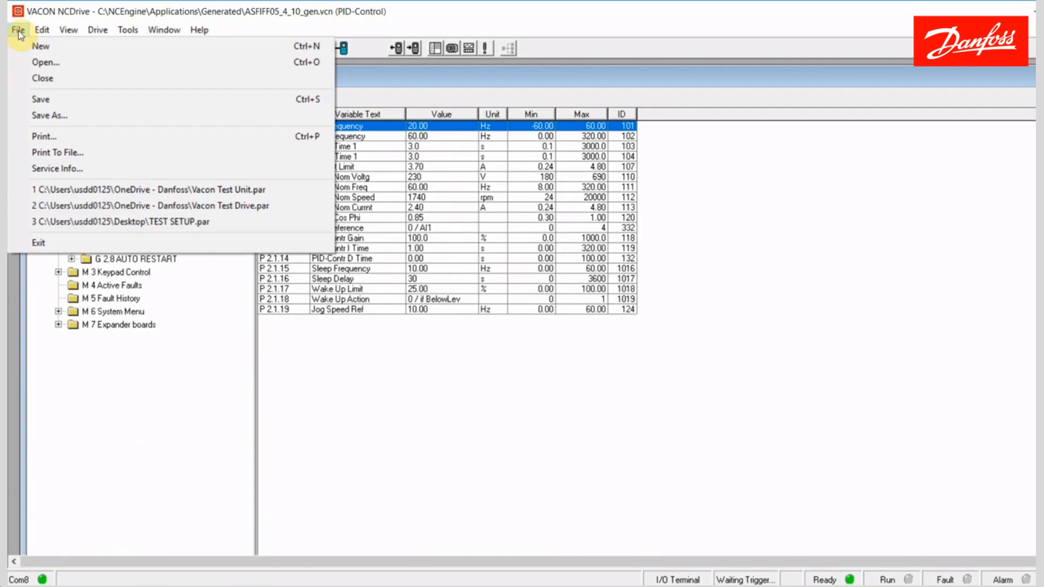
pyautogui.click(61, 116)
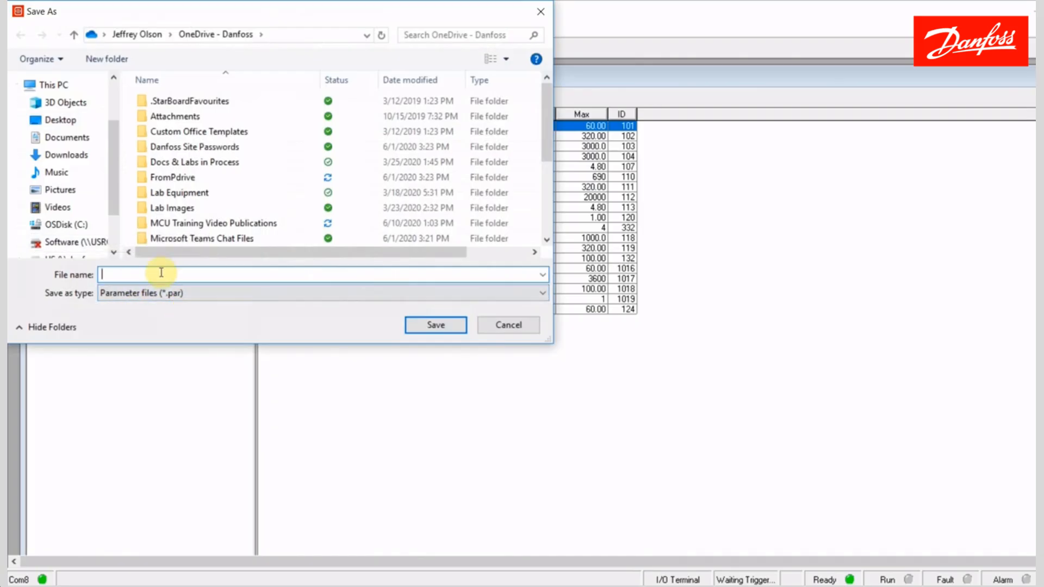
pyautogui.write('Vacon T')
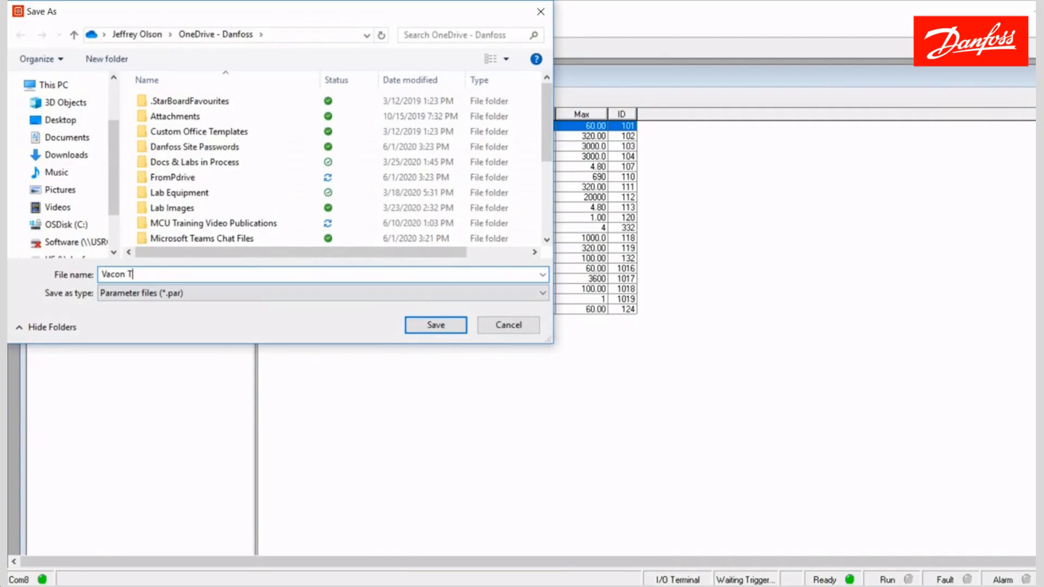
pyautogui.write('est Drive')
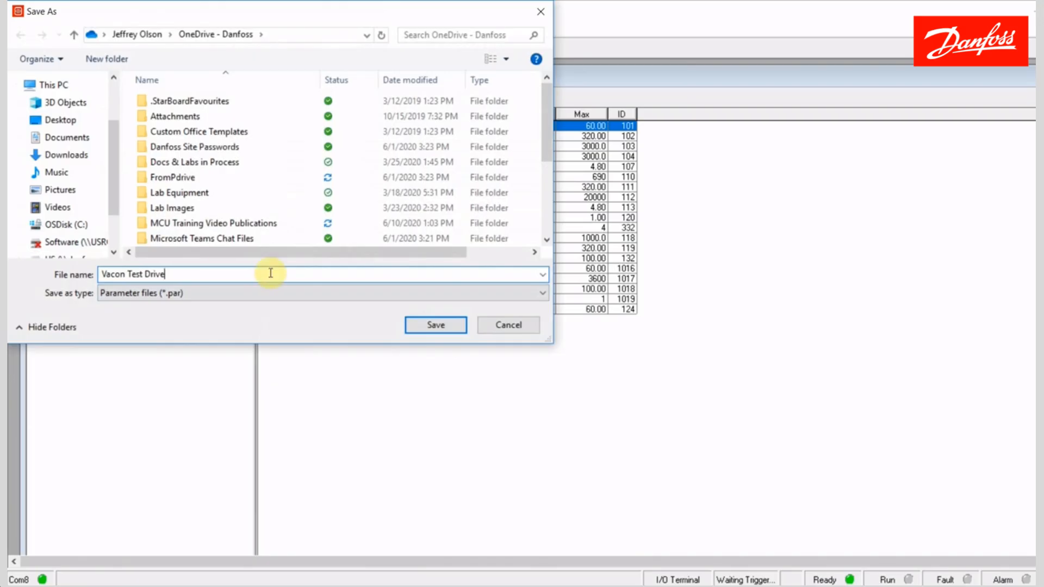
pyautogui.click(416, 326)
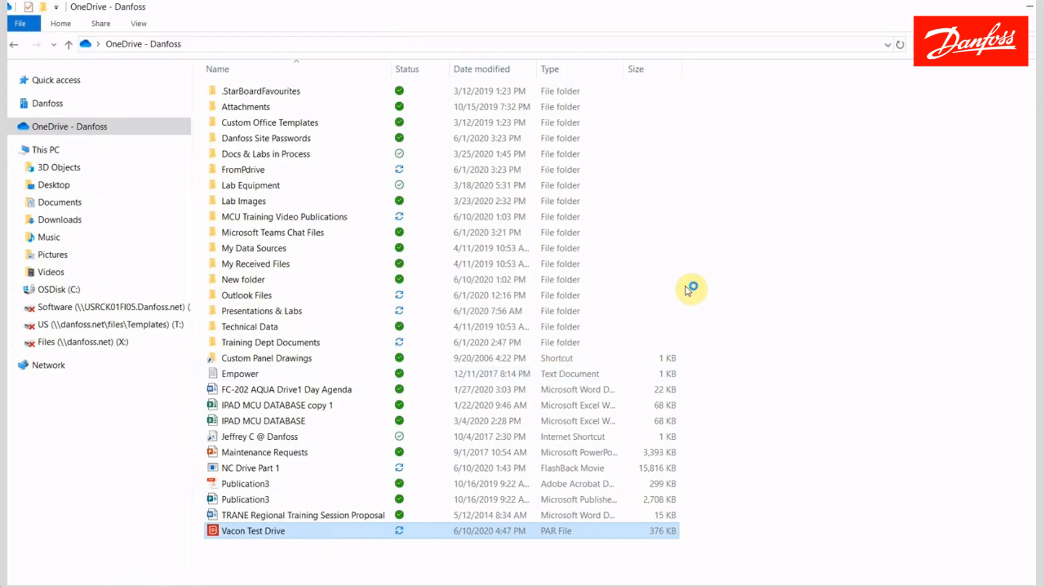
# Step: Open the saved Vacon Test Drive parameter file, expand its Main Menu, and download the parameters to the drive
pyautogui.press('Return')
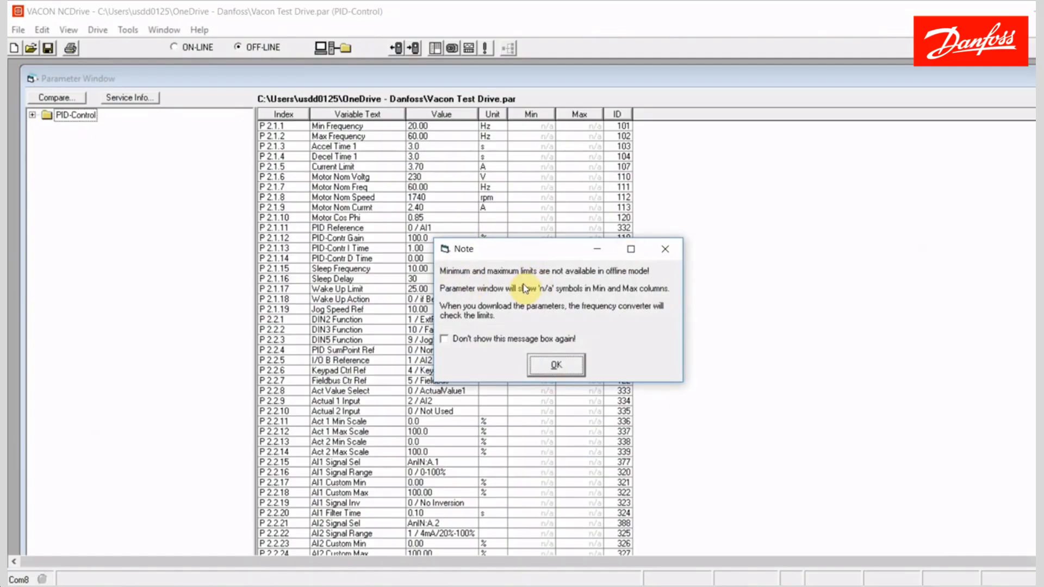
pyautogui.click(556, 365)
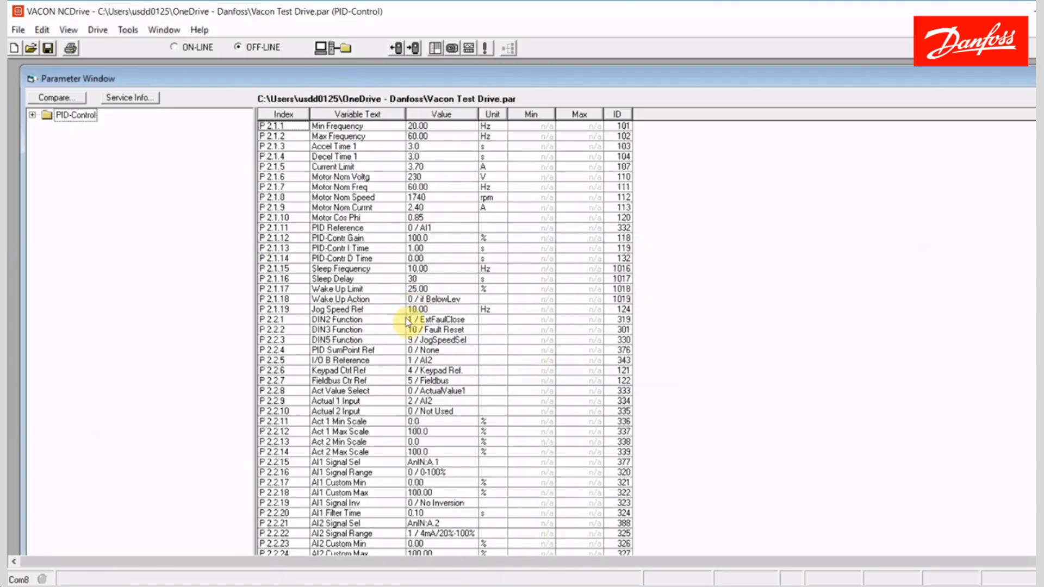
pyautogui.click(33, 116)
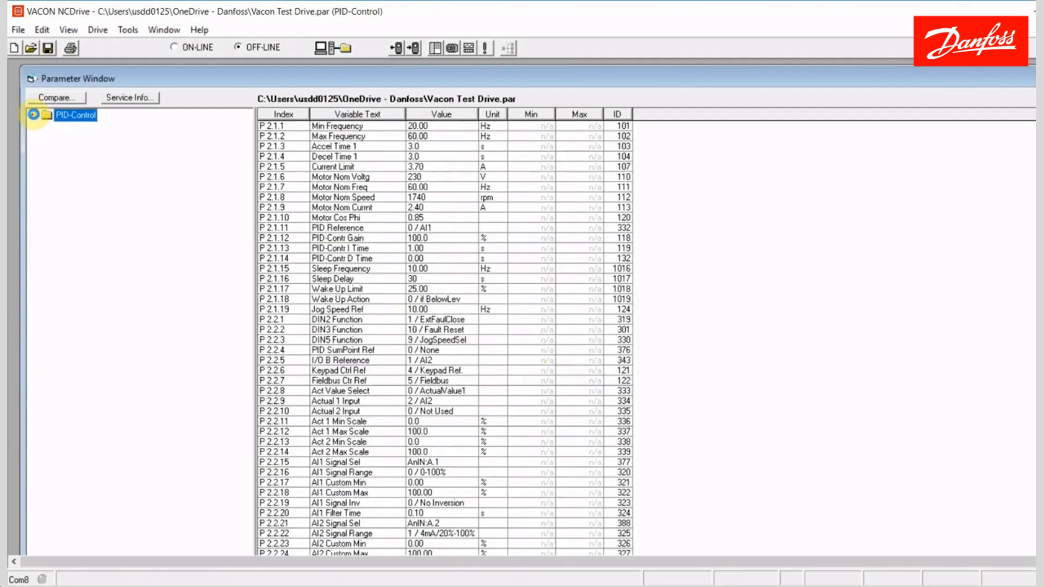
pyautogui.click(45, 128)
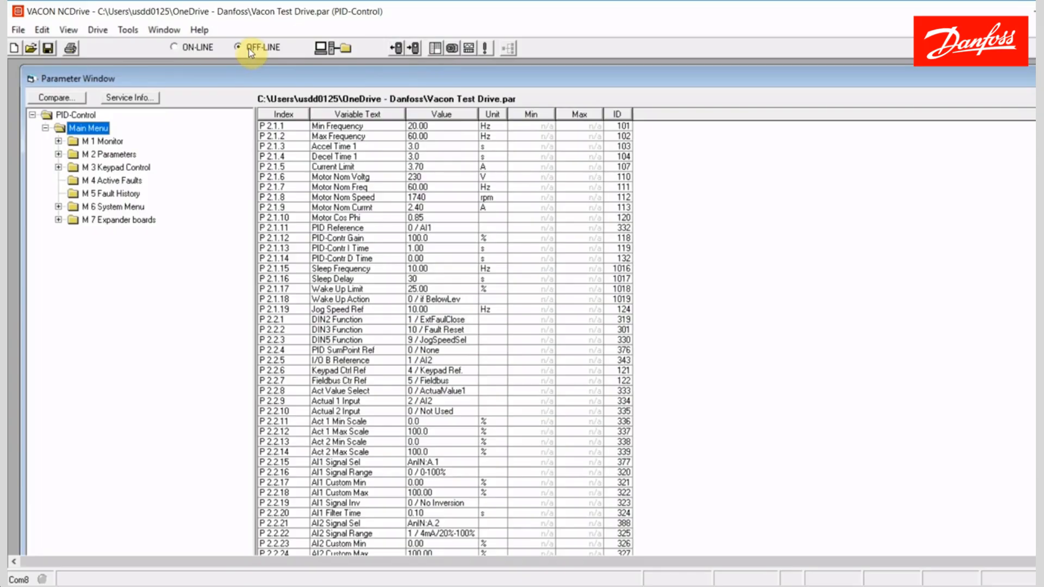
pyautogui.click(415, 50)
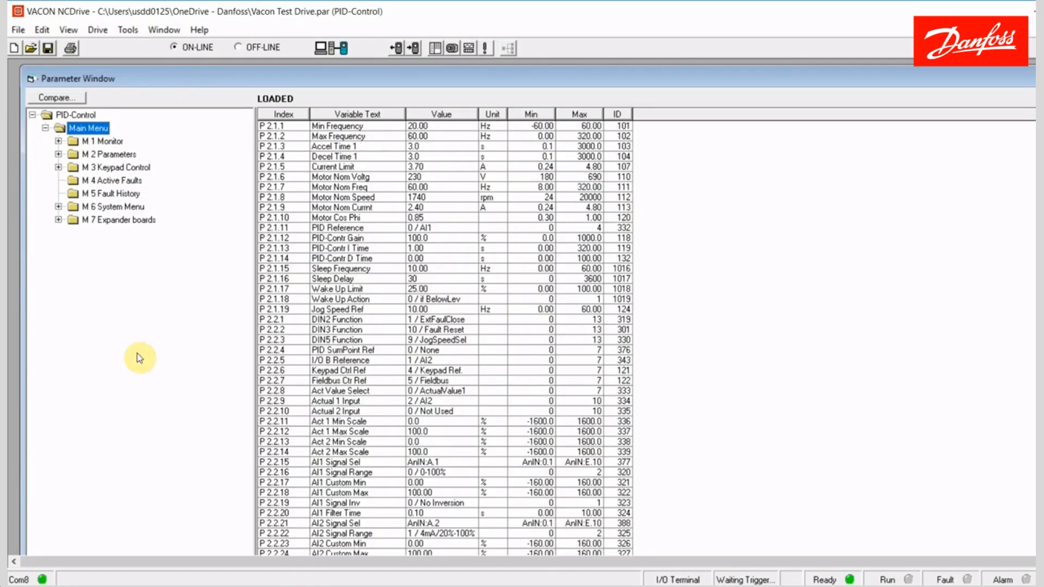
# Step: Set the drive reference to about 65 % in the Operating Window and open the Monitoring Window, shifting it aside
pyautogui.click(453, 49)
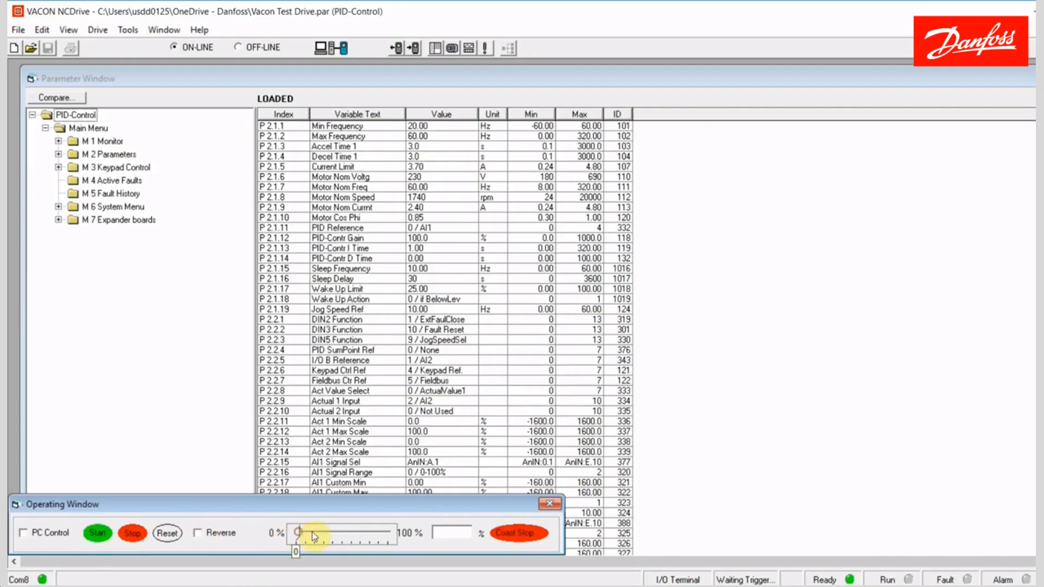
pyautogui.moveTo(297, 533); pyautogui.dragTo(360, 533)
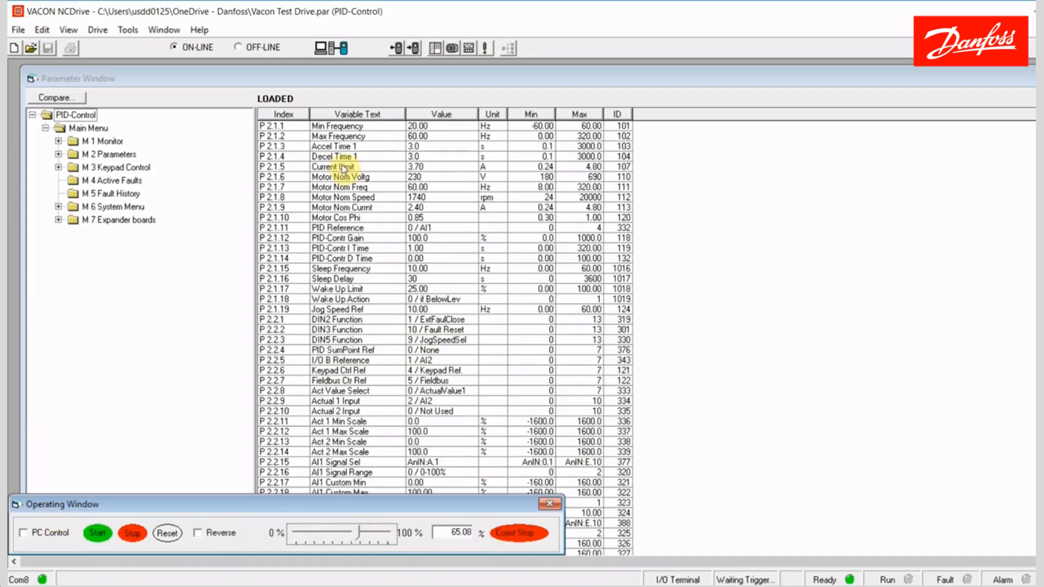
pyautogui.click(467, 50)
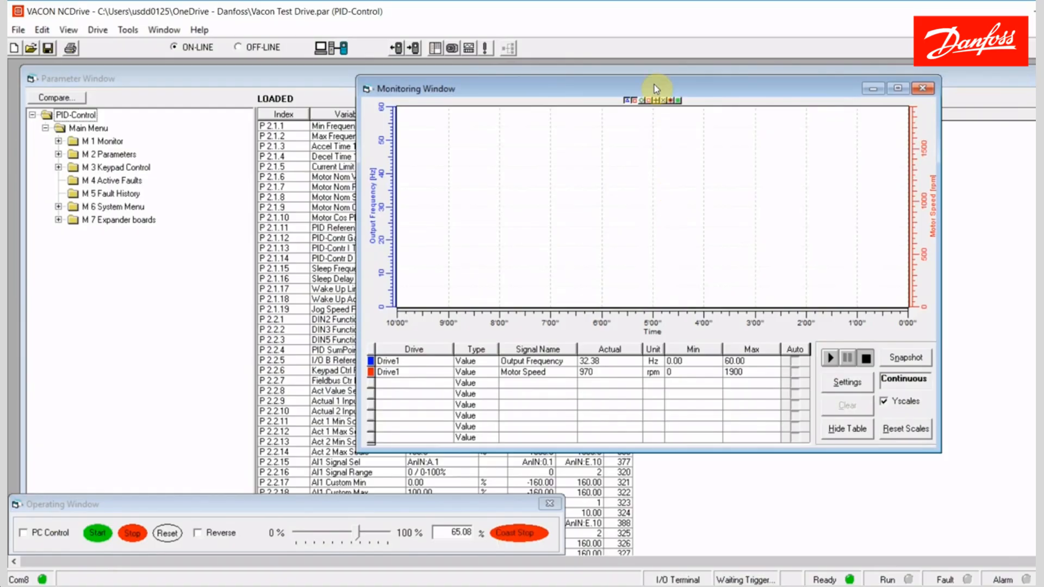
pyautogui.moveTo(654, 88); pyautogui.dragTo(580, 89)
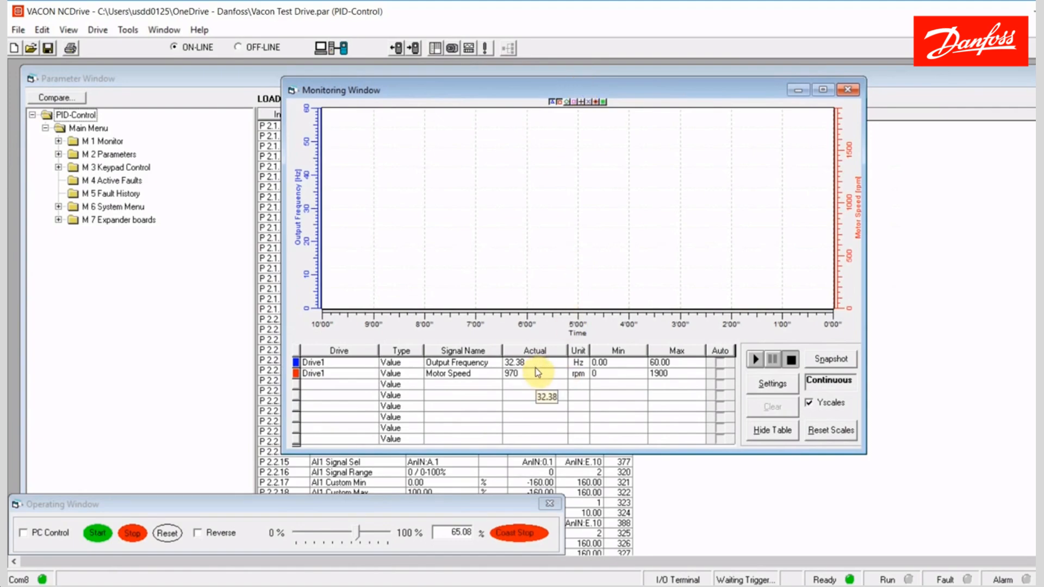
# Step: Examine the signal type options for the first signal in the Monitoring Window, leaving it on Value
pyautogui.click(340, 371)
pyautogui.click(408, 373)
pyautogui.click(408, 373)
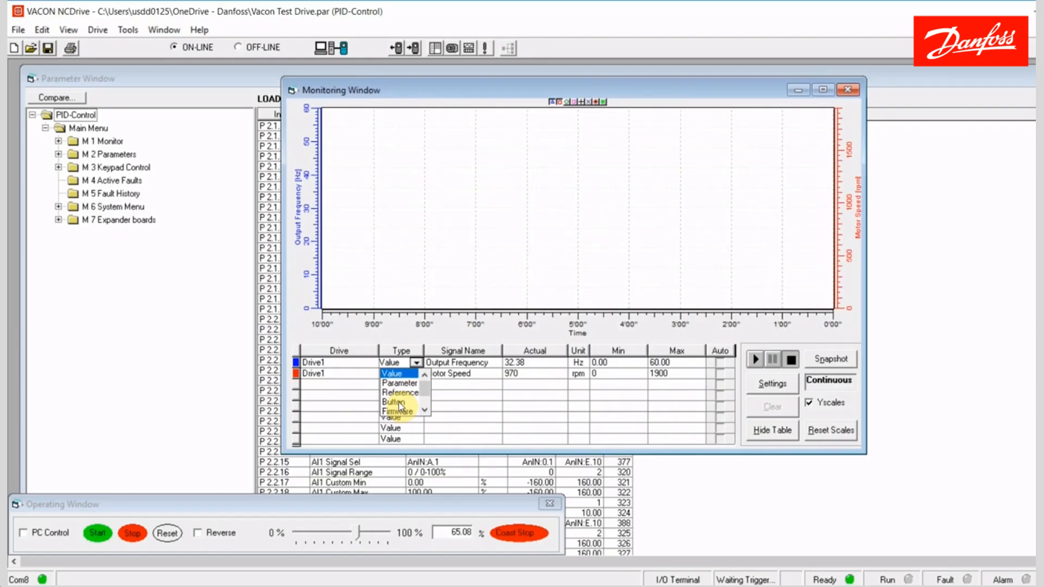
pyautogui.click(395, 349)
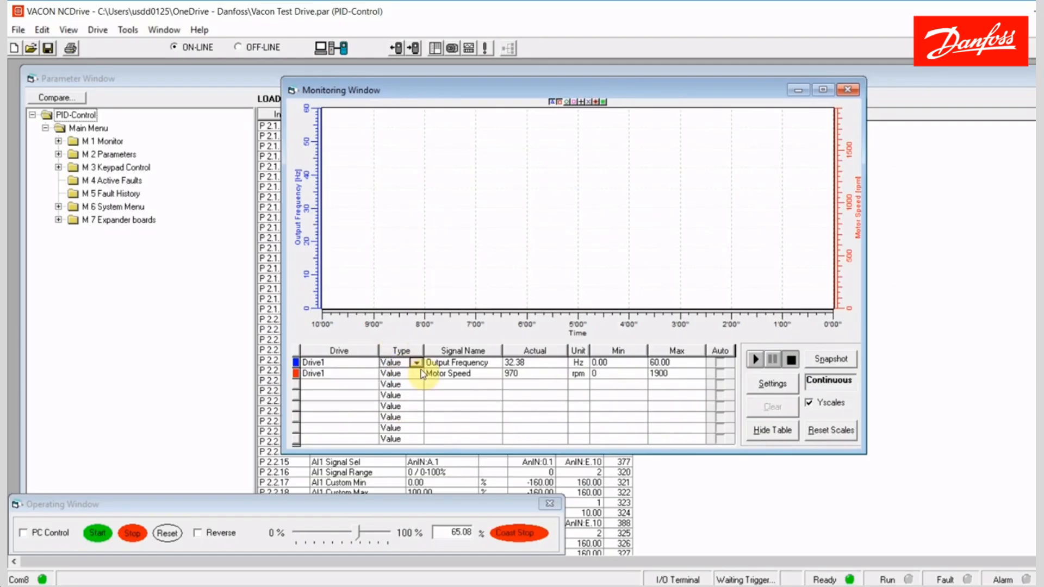
# Step: Examine the selectable signals for the first two monitoring rows, keeping Output Frequency and Motor Speed
pyautogui.click(472, 363)
pyautogui.click(496, 364)
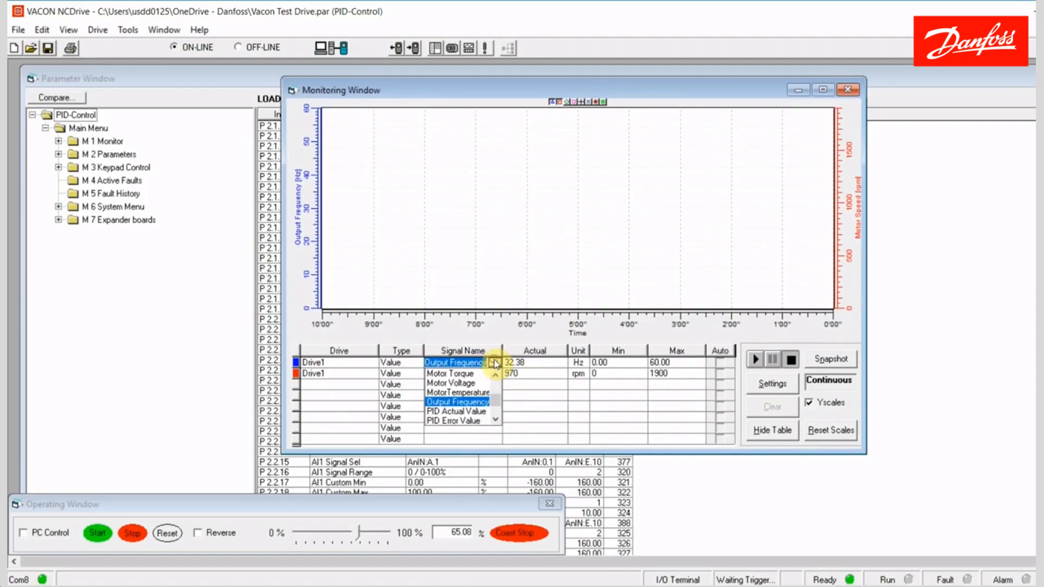
pyautogui.click(468, 403)
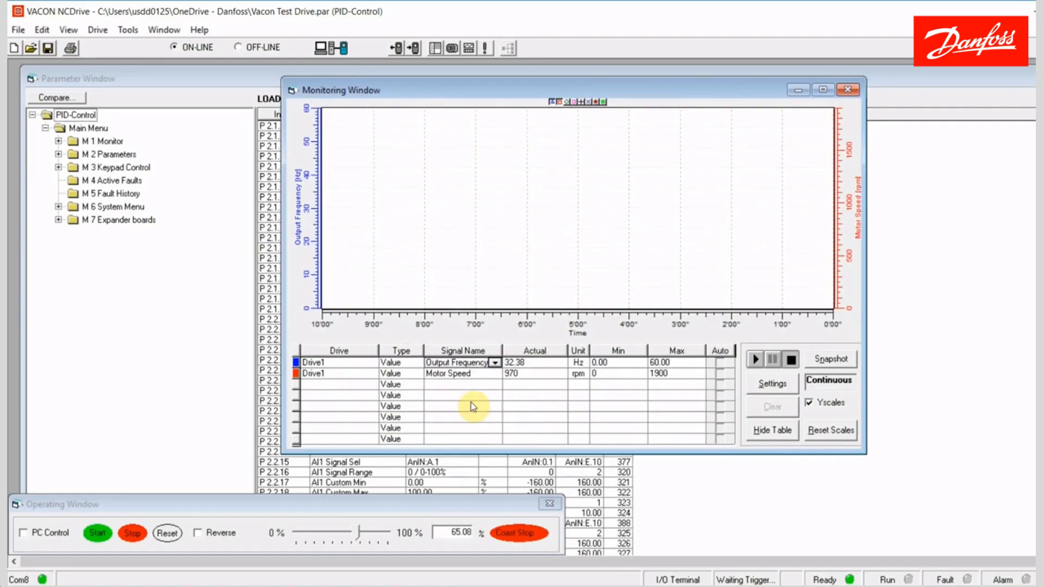
pyautogui.click(461, 377)
pyautogui.click(495, 374)
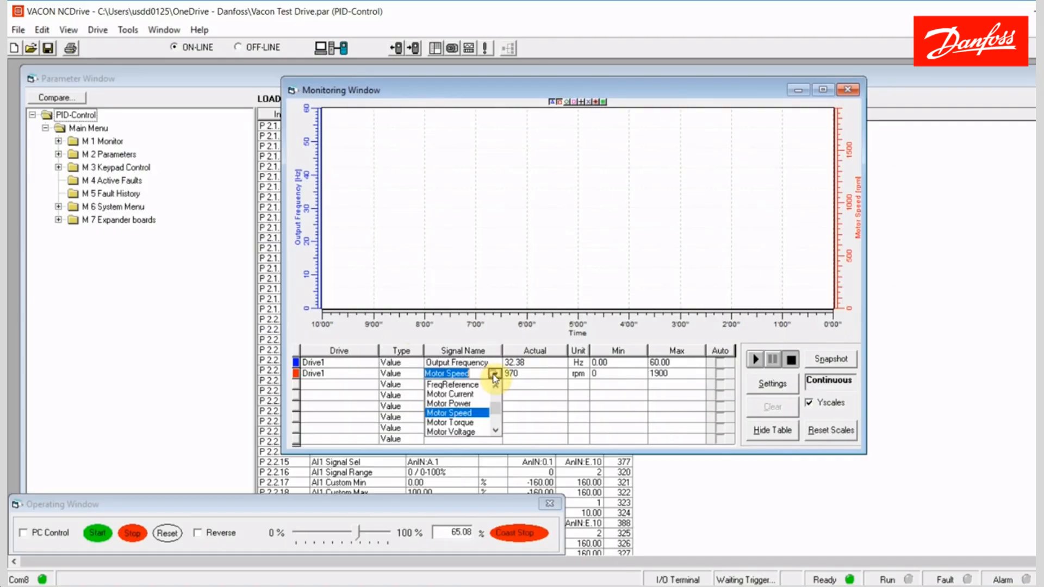
pyautogui.moveTo(497, 412)
pyautogui.mouseDown()
pyautogui.moveTo(497, 421)
pyautogui.moveTo(499, 404)
pyautogui.mouseUp()
pyautogui.click(493, 330)
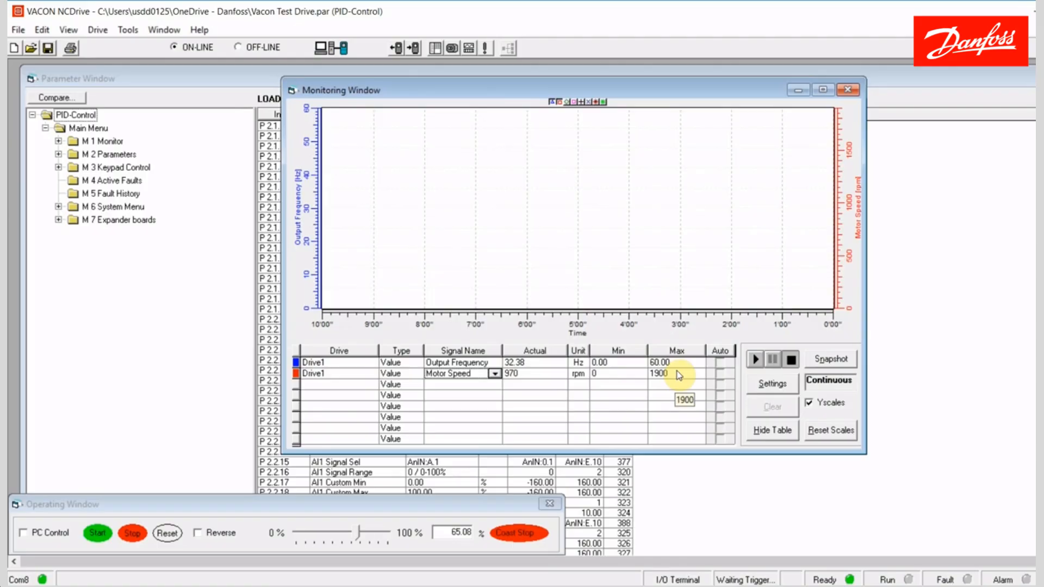
# Step: Start the monitoring trace and run the drive under PC Control at about 81 % reference, reducing it to about 23 %
pyautogui.click(755, 360)
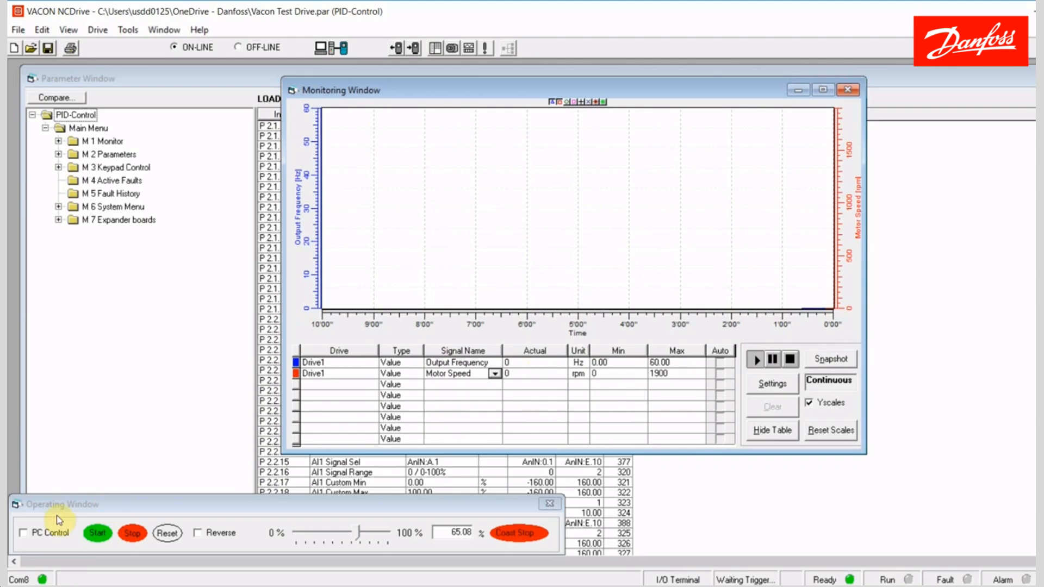
pyautogui.click(23, 533)
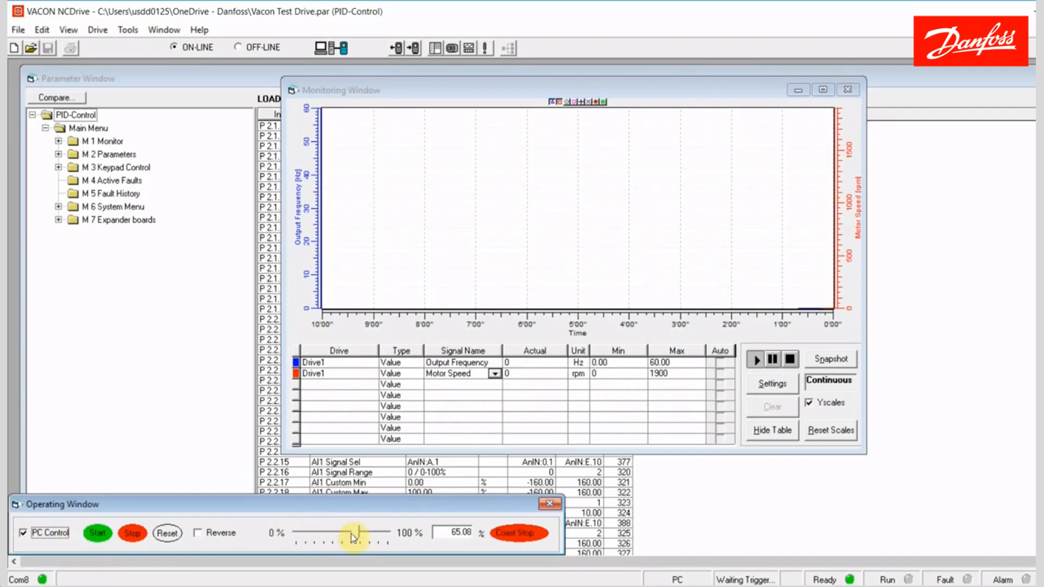
pyautogui.moveTo(360, 534); pyautogui.dragTo(369, 531)
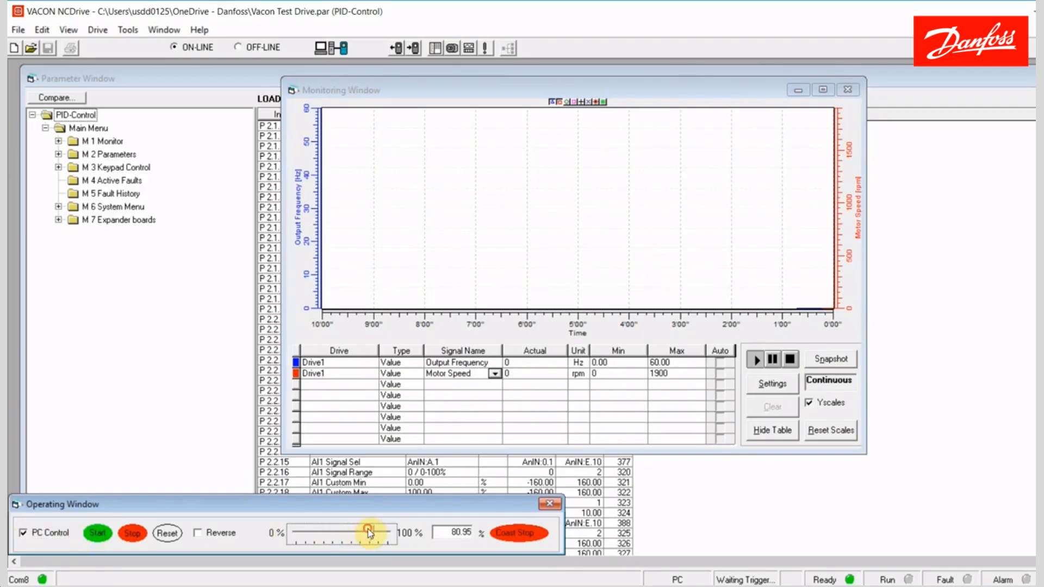
pyautogui.click(98, 534)
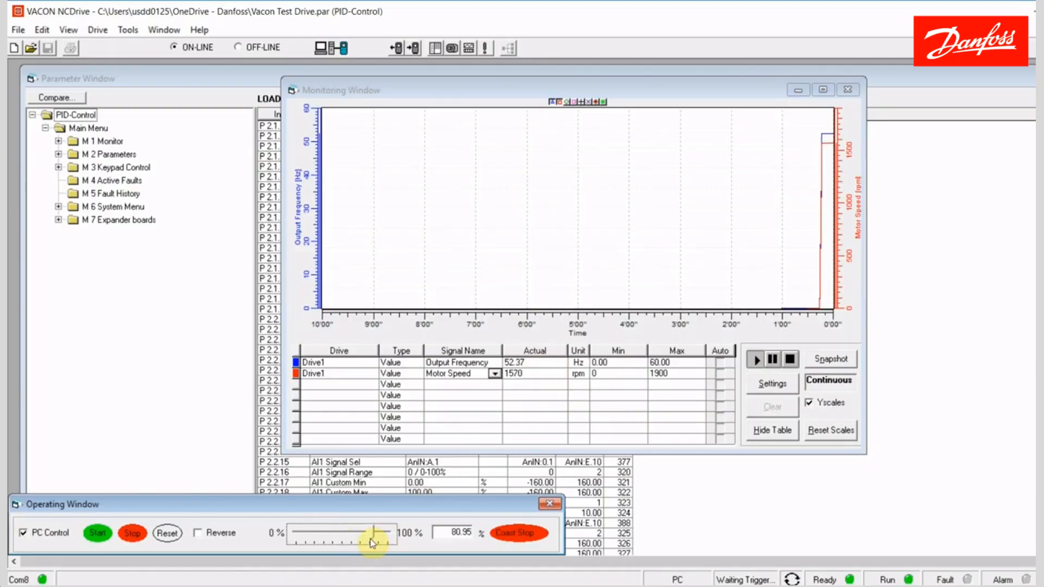
pyautogui.moveTo(374, 534); pyautogui.dragTo(321, 535)
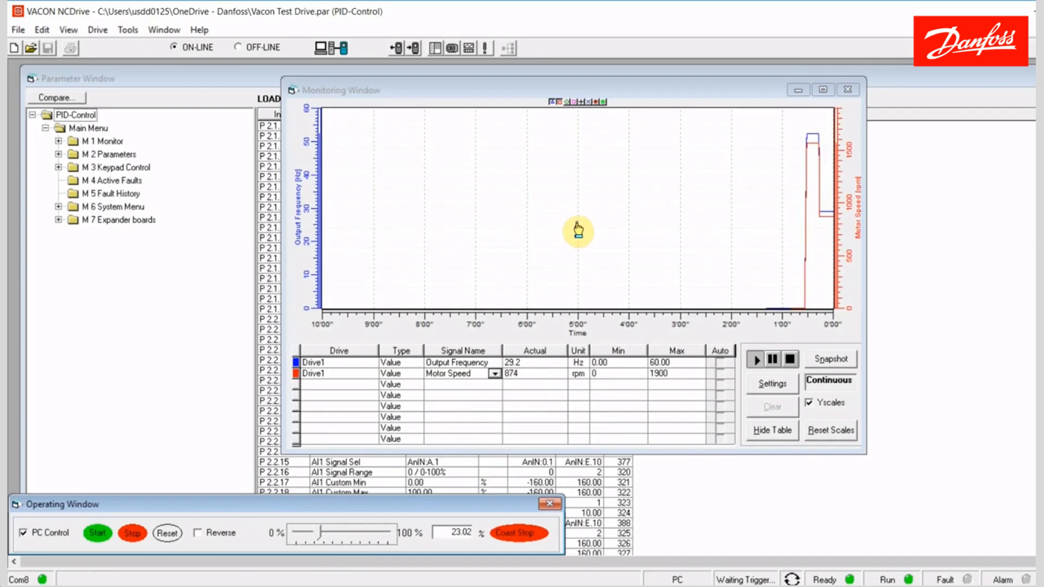
# Step: Review the Monitor Settings for sampling interval and triggering, keeping the Continuous mode
pyautogui.click(758, 390)
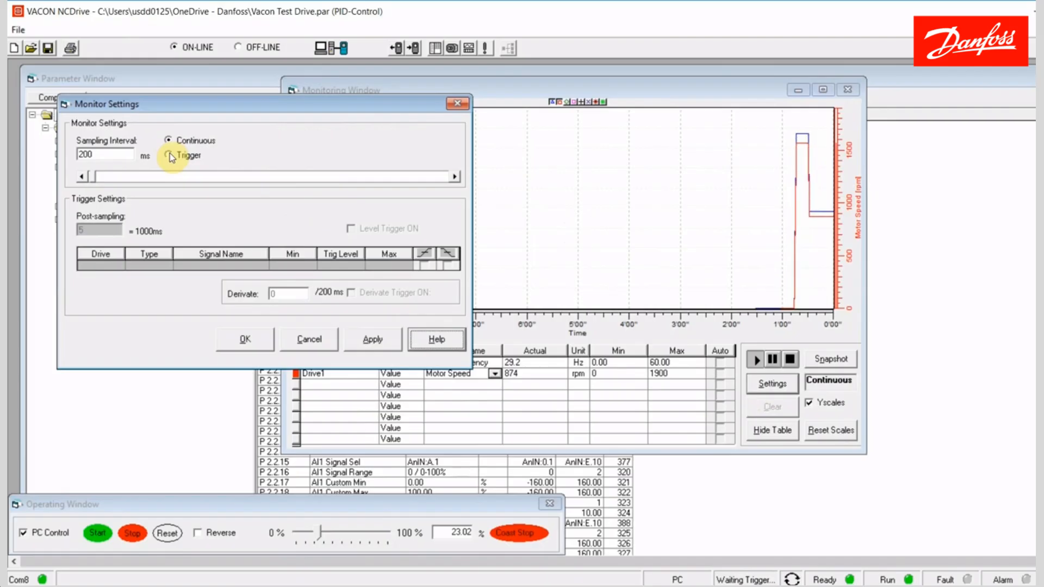
pyautogui.click(245, 340)
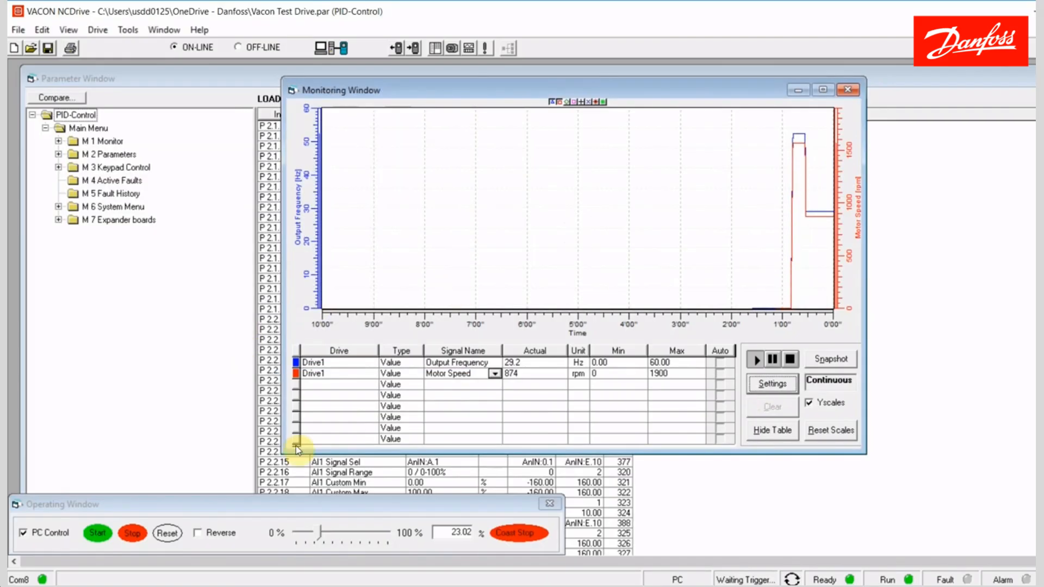
# Step: Coast-stop, restart and normally stop the drive from the Operating Window, and close the Operating and Monitoring windows
pyautogui.moveTo(295, 502); pyautogui.dragTo(411, 481)
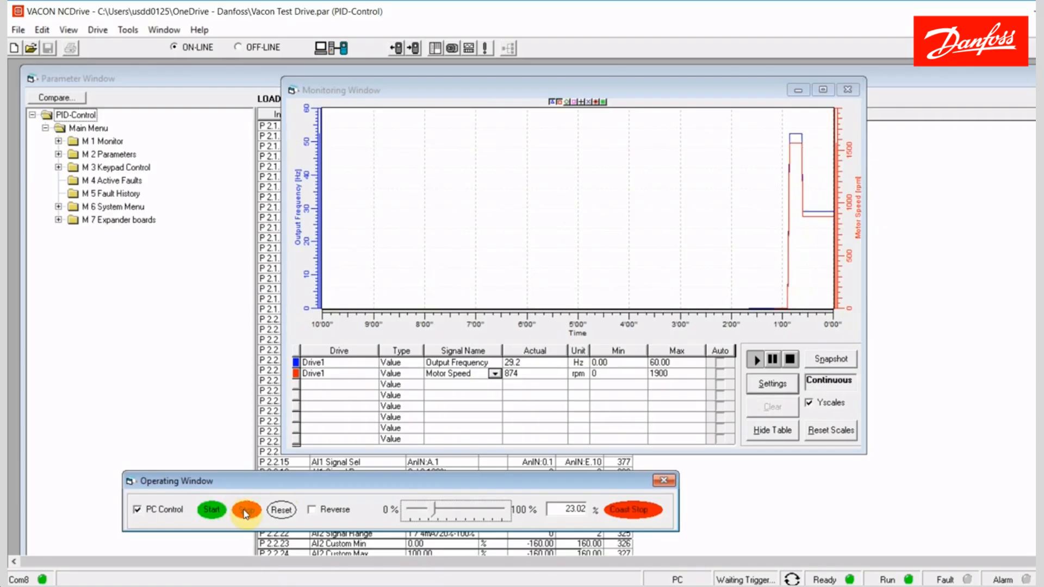
pyautogui.click(628, 511)
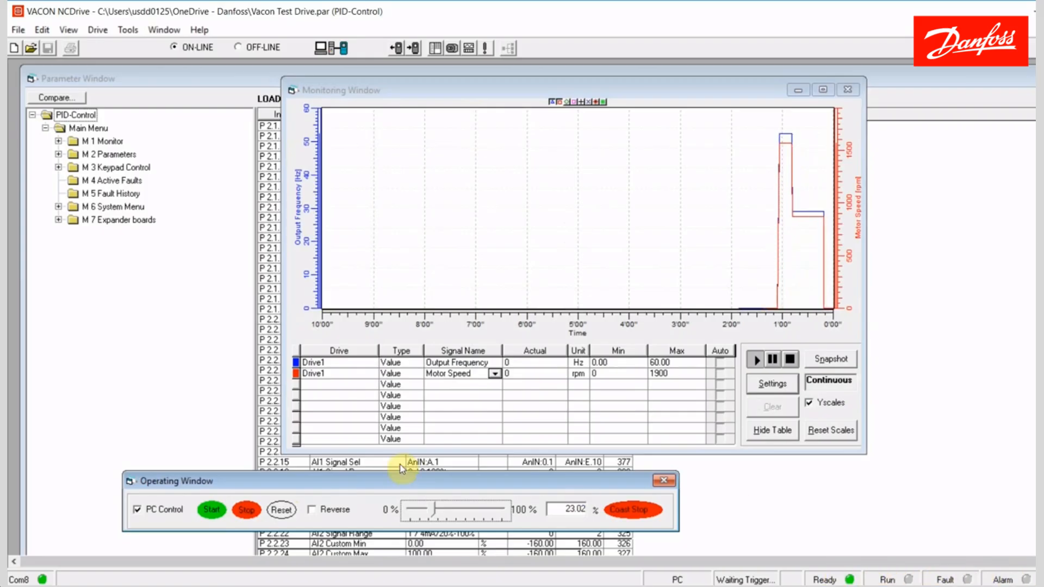
pyautogui.click(207, 508)
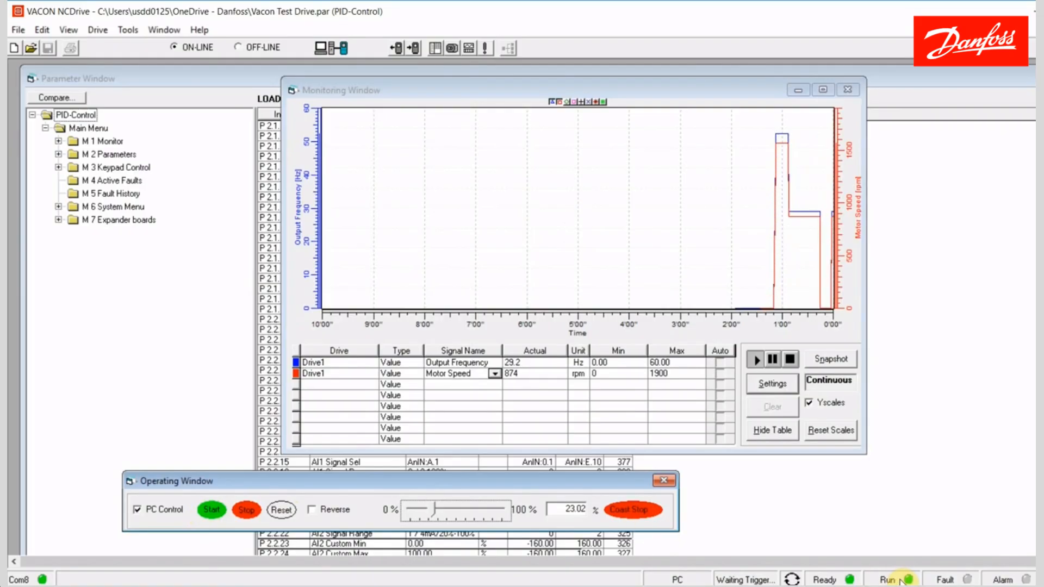
pyautogui.click(246, 509)
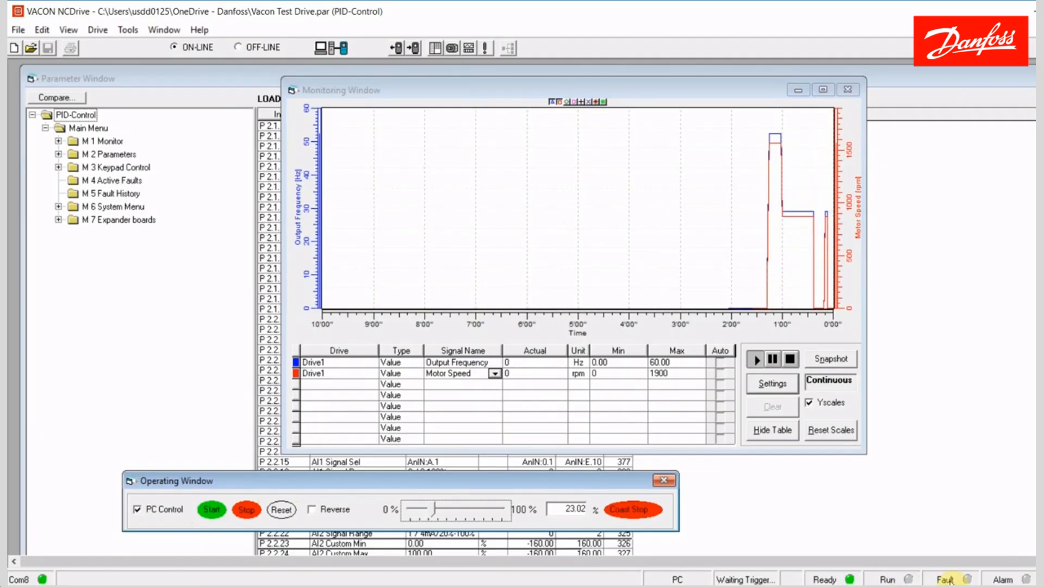
pyautogui.click(664, 481)
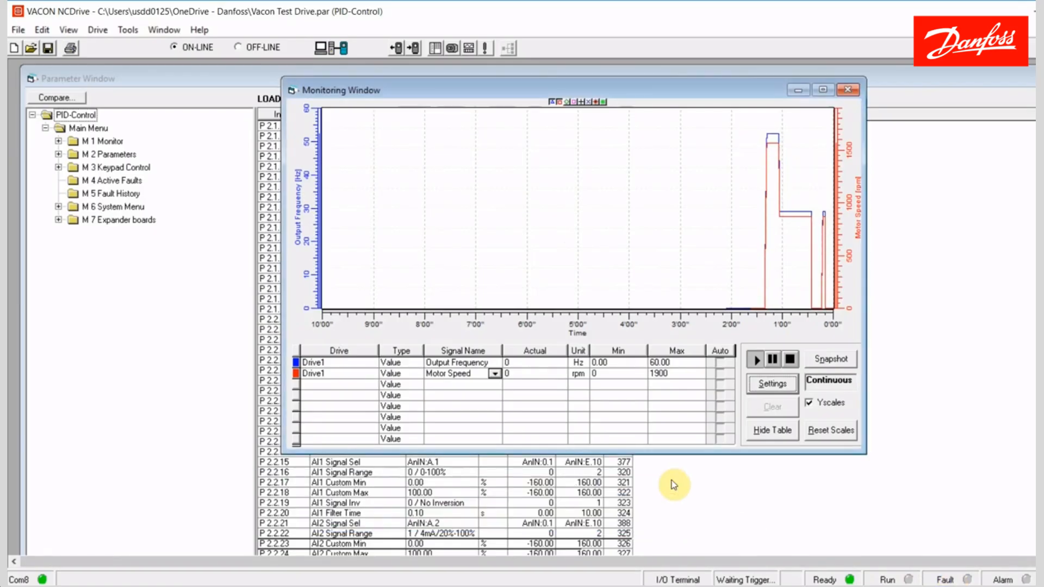
pyautogui.click(848, 91)
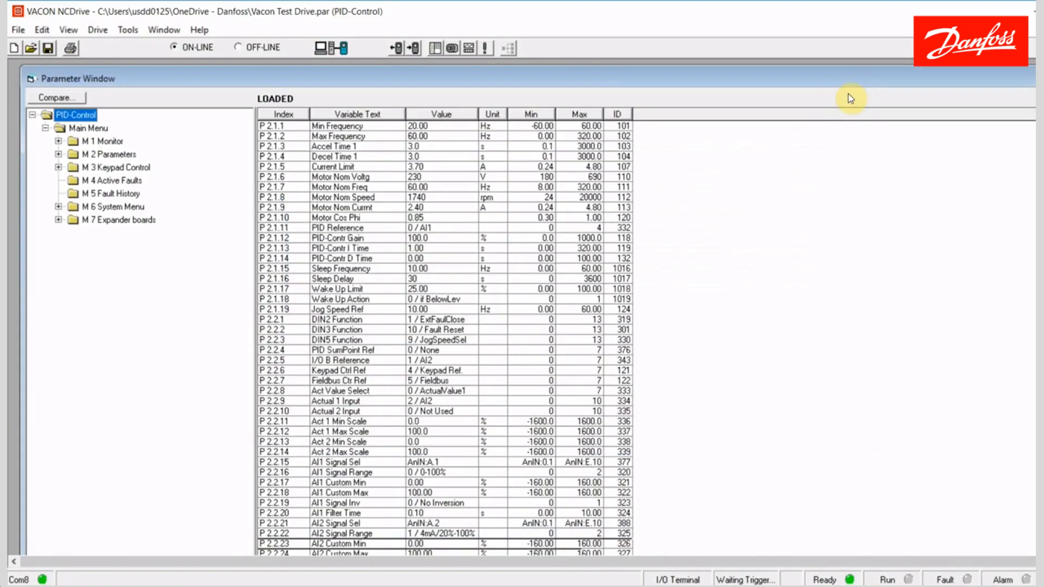
# Step: Review the active faults and the Fault History in the Diagnostic Window and close it
pyautogui.click(488, 49)
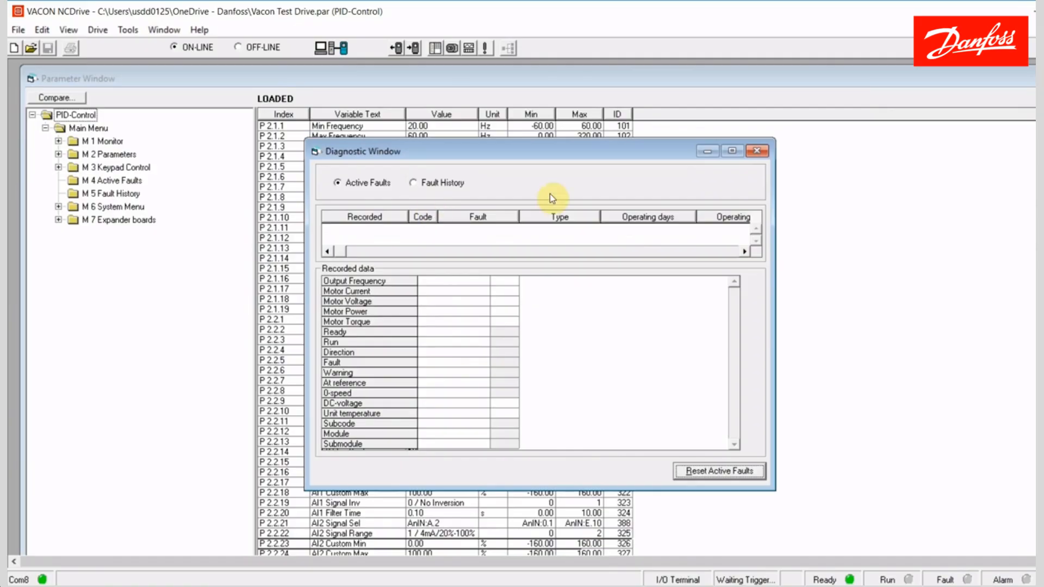
pyautogui.click(414, 185)
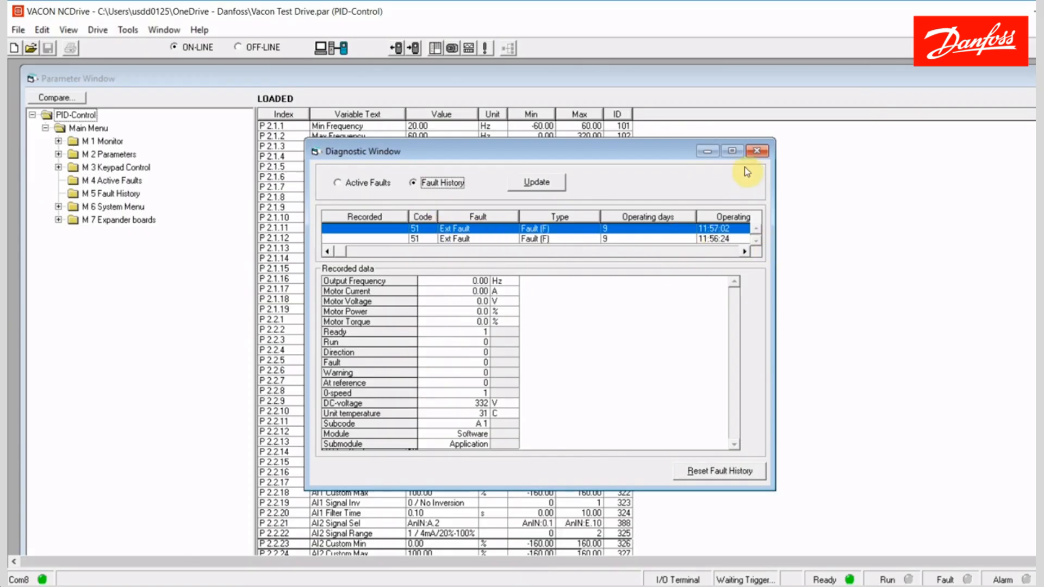
pyautogui.click(756, 151)
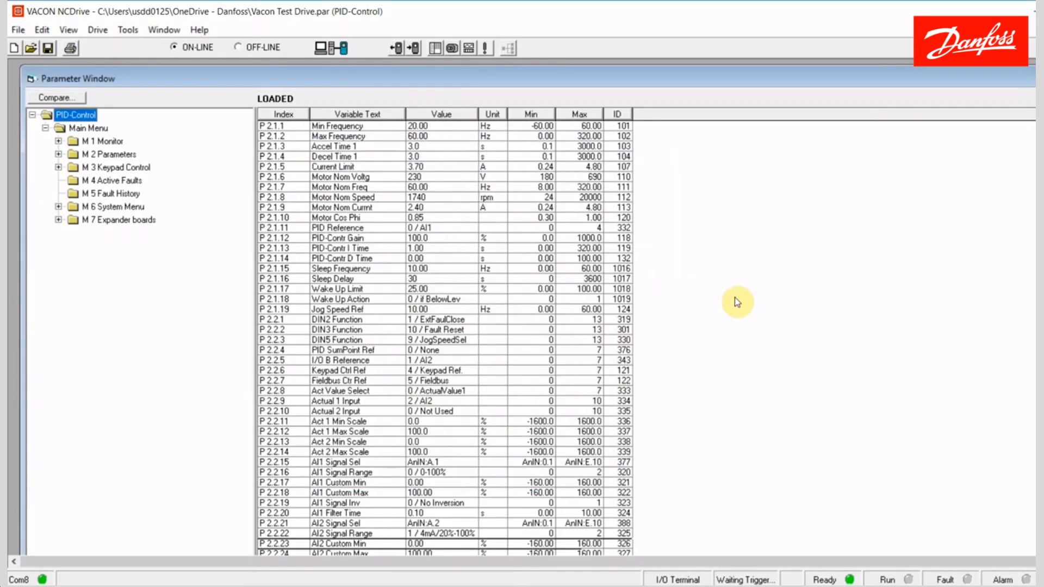